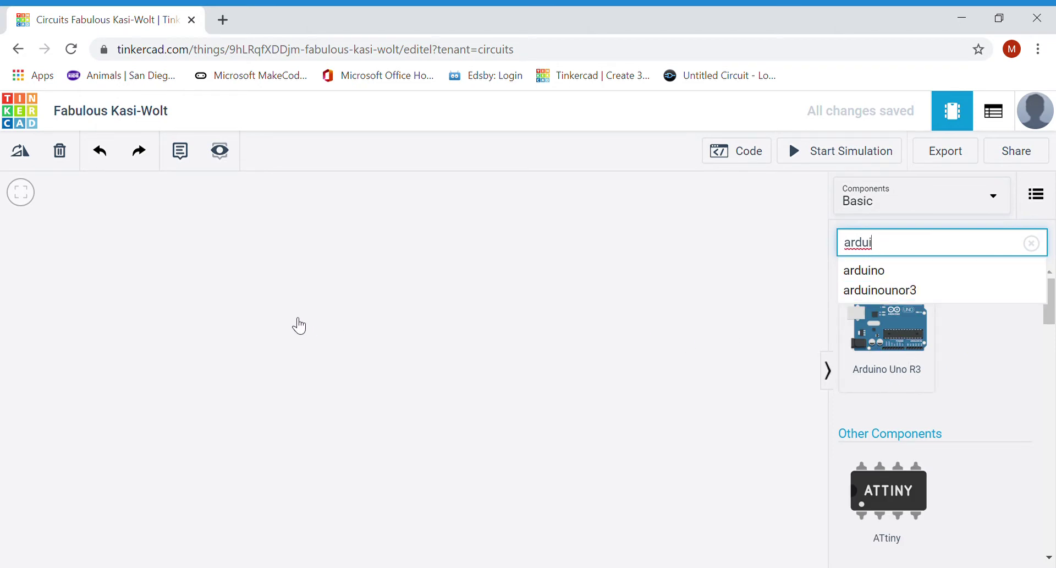
Place an Arduino Uno R3 on the left side of the workplane and clear the component search.
click(270, 324)
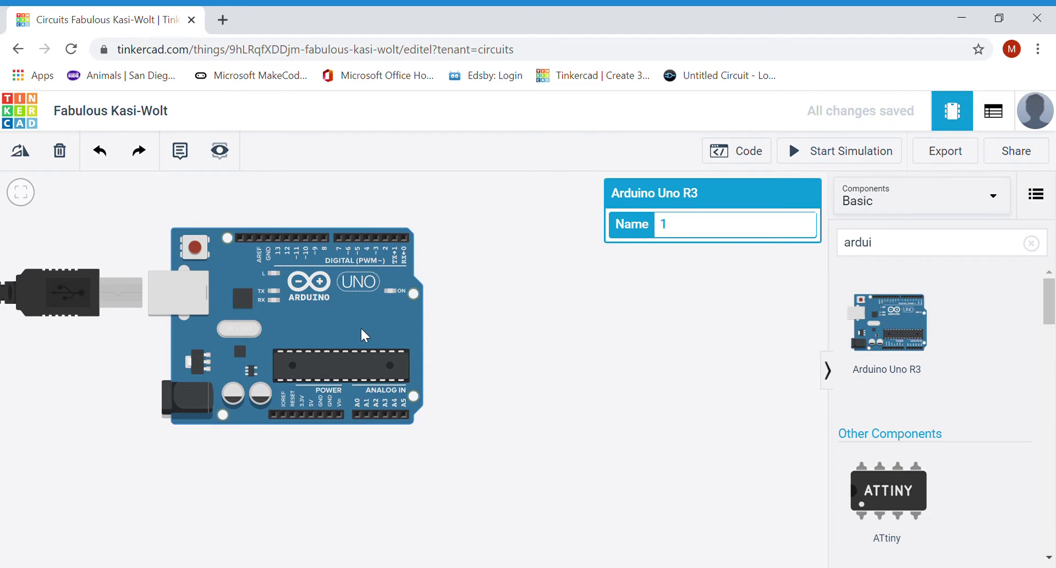
drag(362, 330, 274, 325)
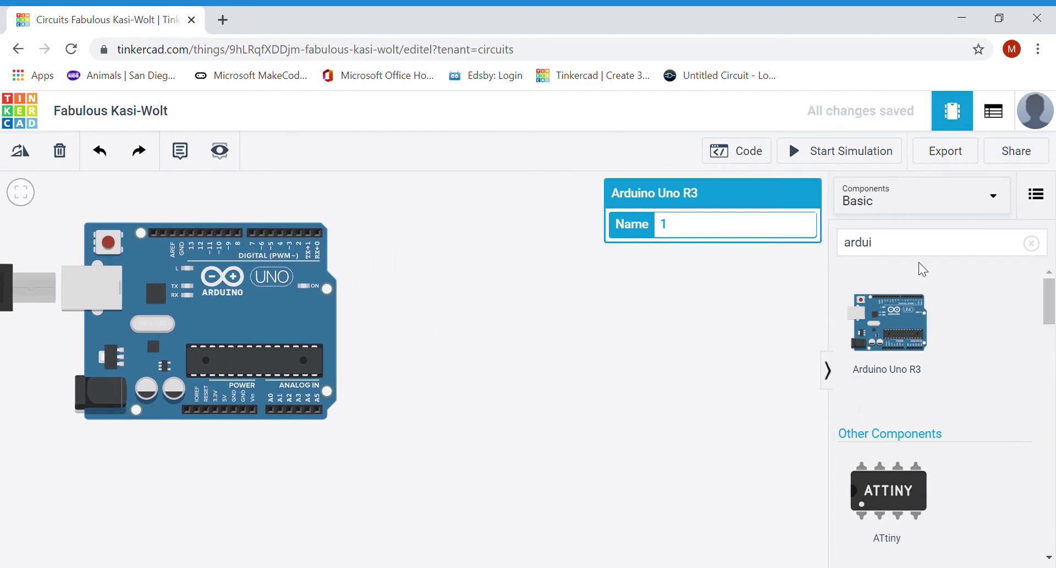
click(1032, 243)
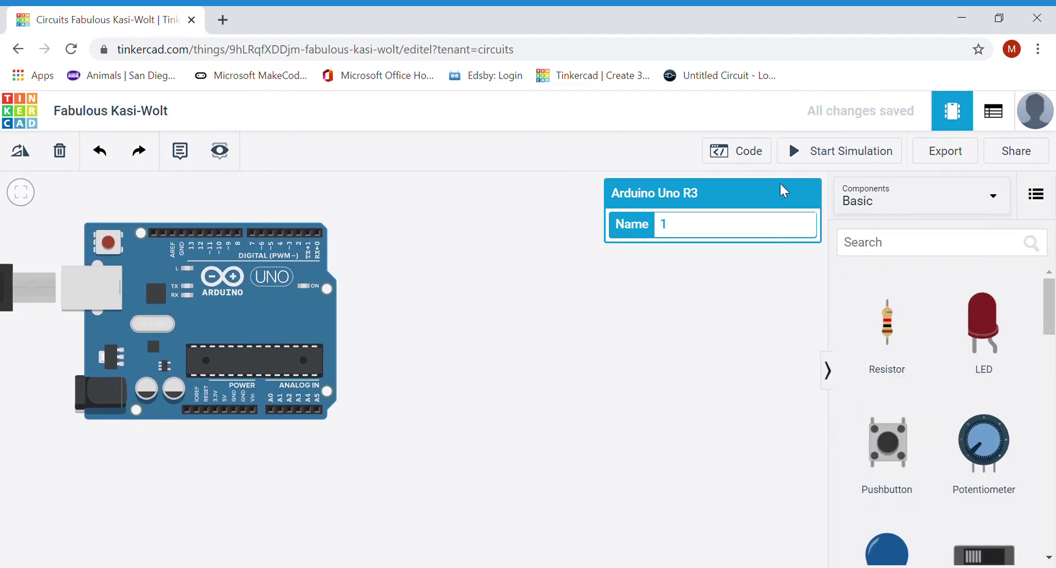
Open the Arduino's code and switch the editor from Blocks to Text, accepting the loss of the blocks.
click(742, 155)
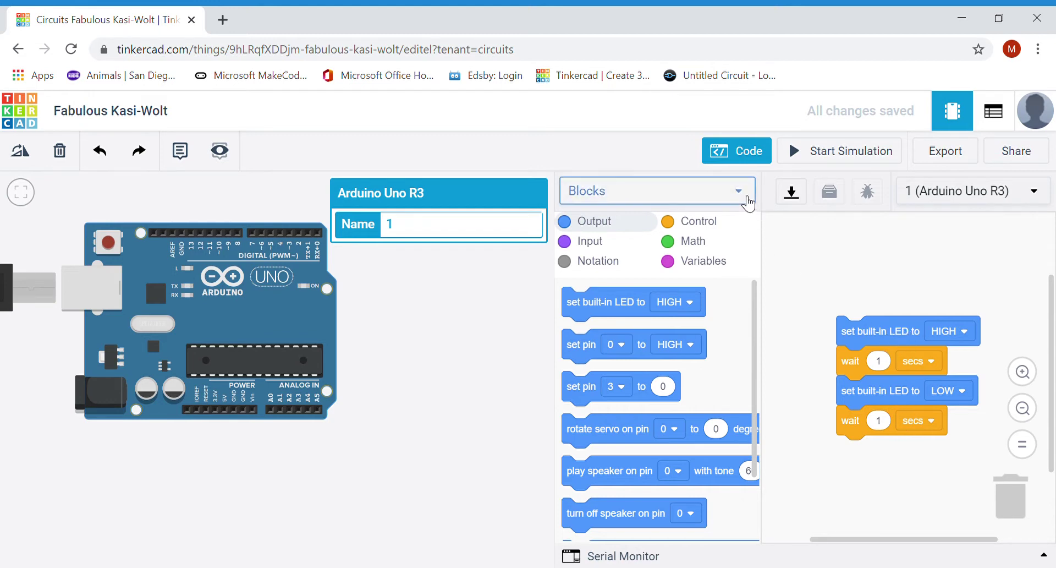
click(732, 191)
click(626, 268)
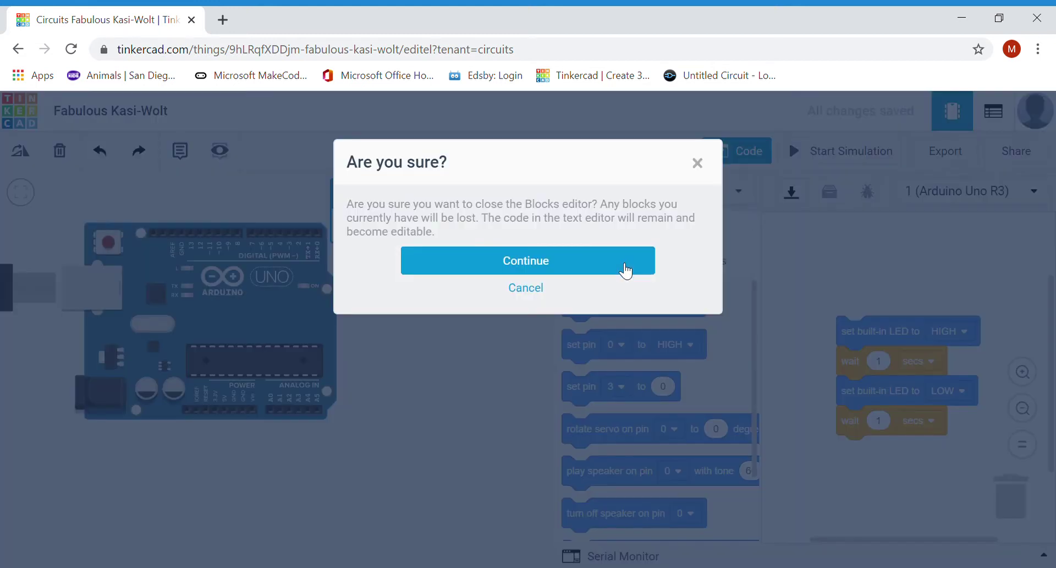
click(626, 268)
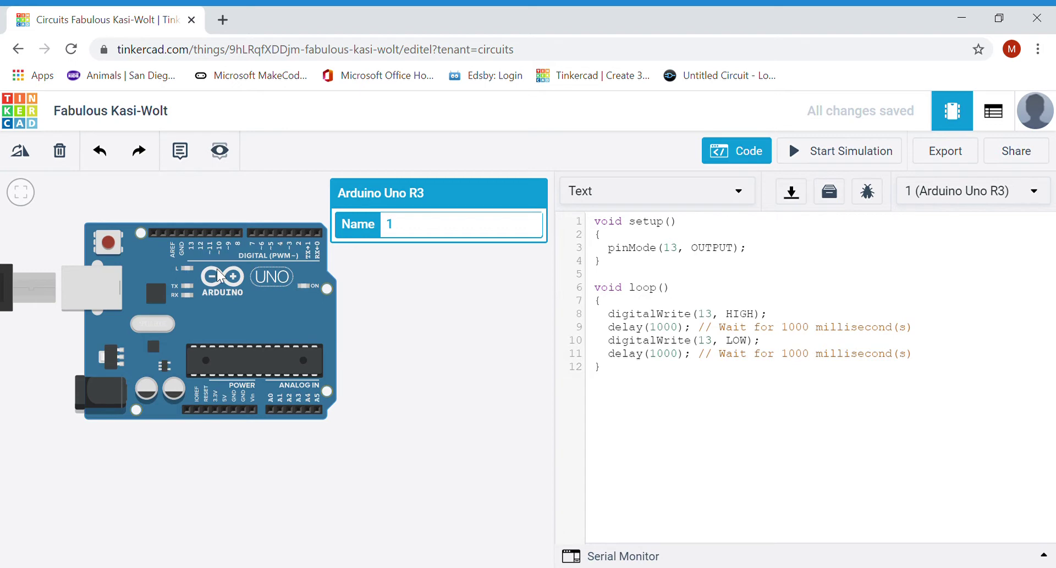
Examine the default sketch's setup and loop functions and the two digitalWrite calls for pin 13.
drag(617, 275, 600, 223)
click(645, 249)
drag(627, 374, 598, 292)
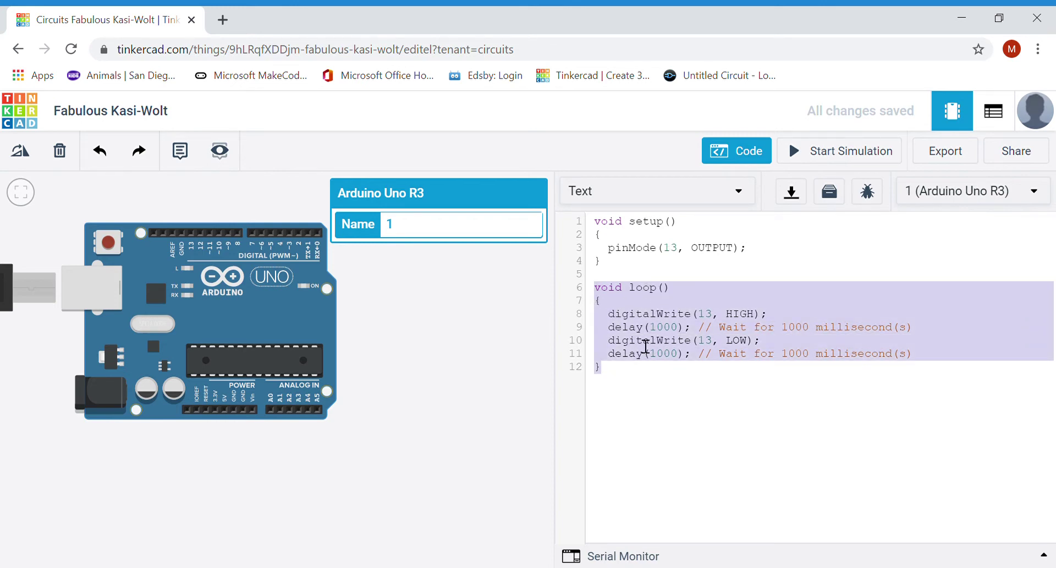
click(654, 383)
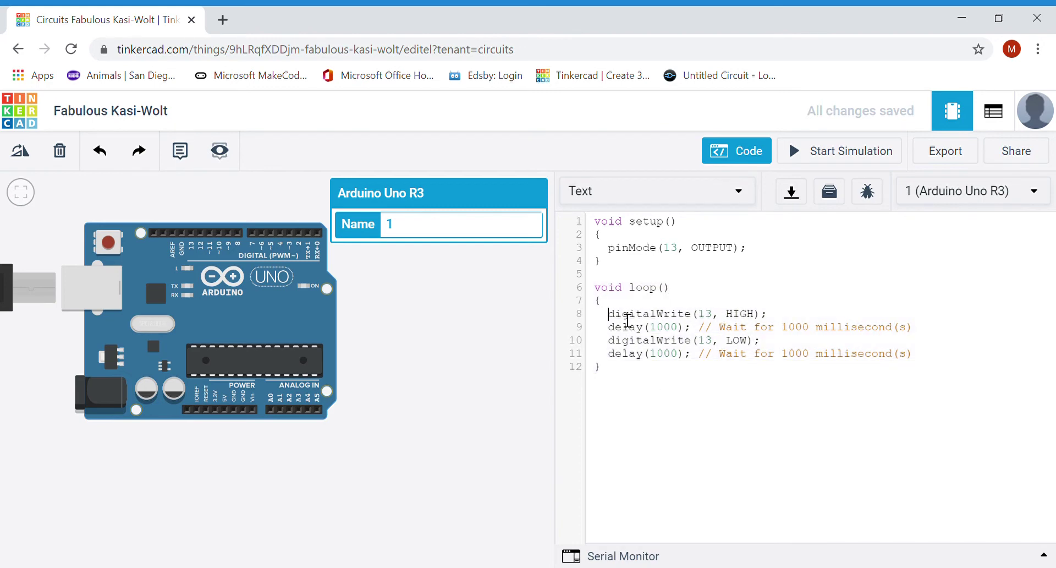
drag(609, 313, 687, 321)
click(708, 319)
drag(611, 344, 697, 350)
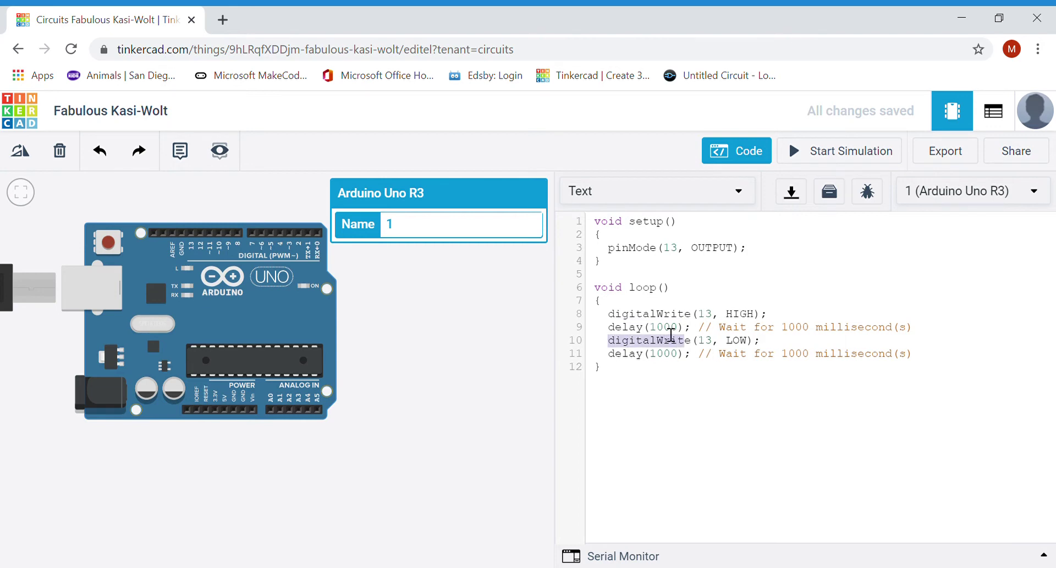
click(699, 346)
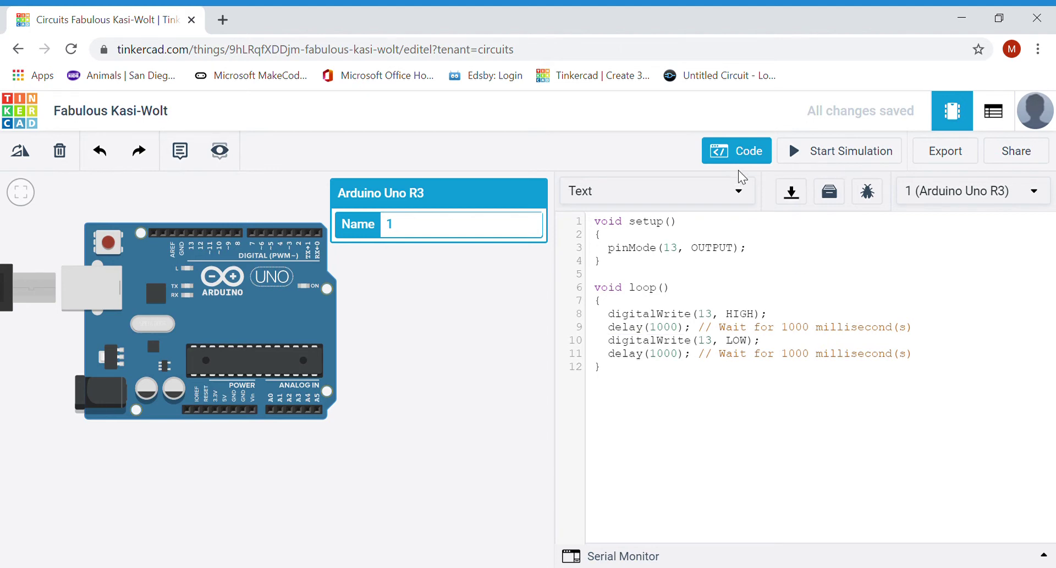
Run the simulation to watch the default sketch on the Arduino, and stop it again.
click(818, 159)
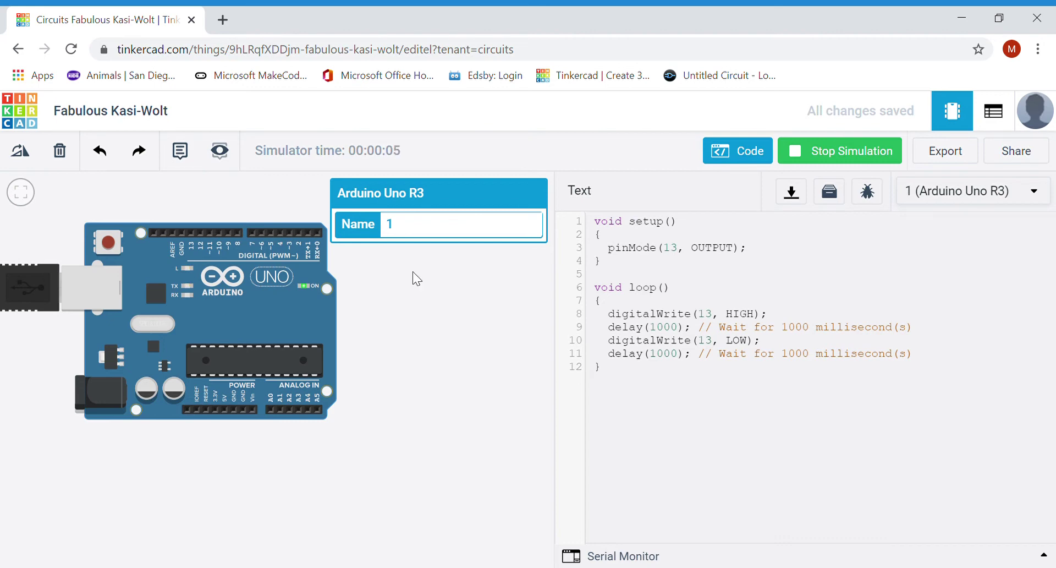
click(811, 158)
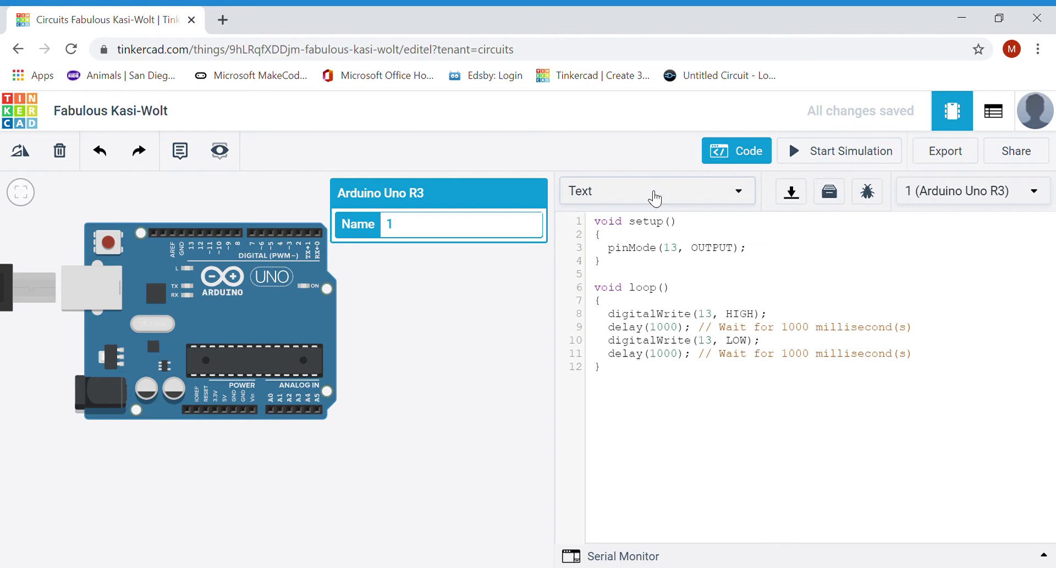
Close the code editor and add a Breadboard Small to the right of the Arduino.
click(736, 150)
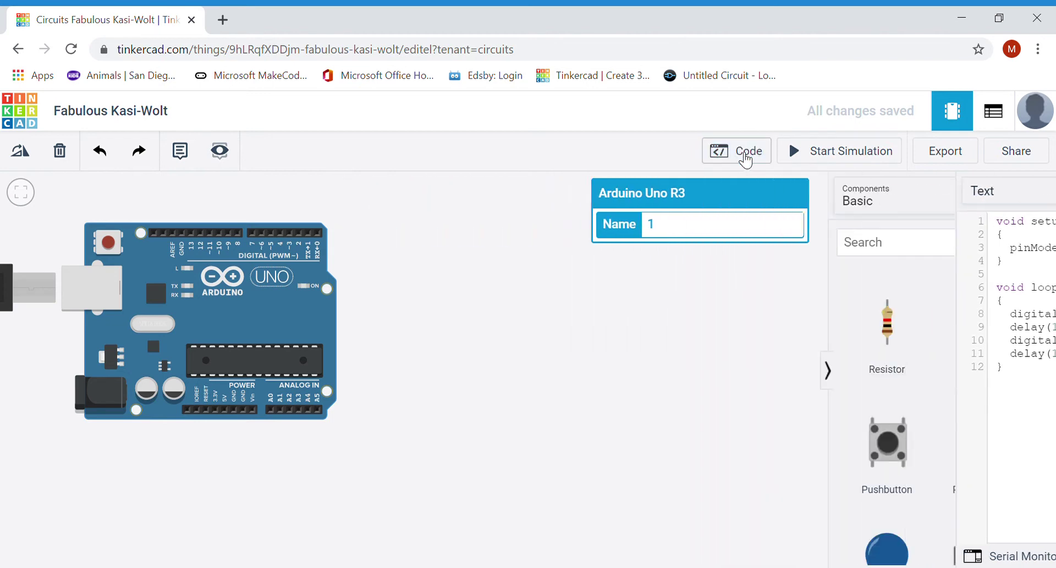
click(884, 253)
text(h)
key(BackSpace)
text(brea)
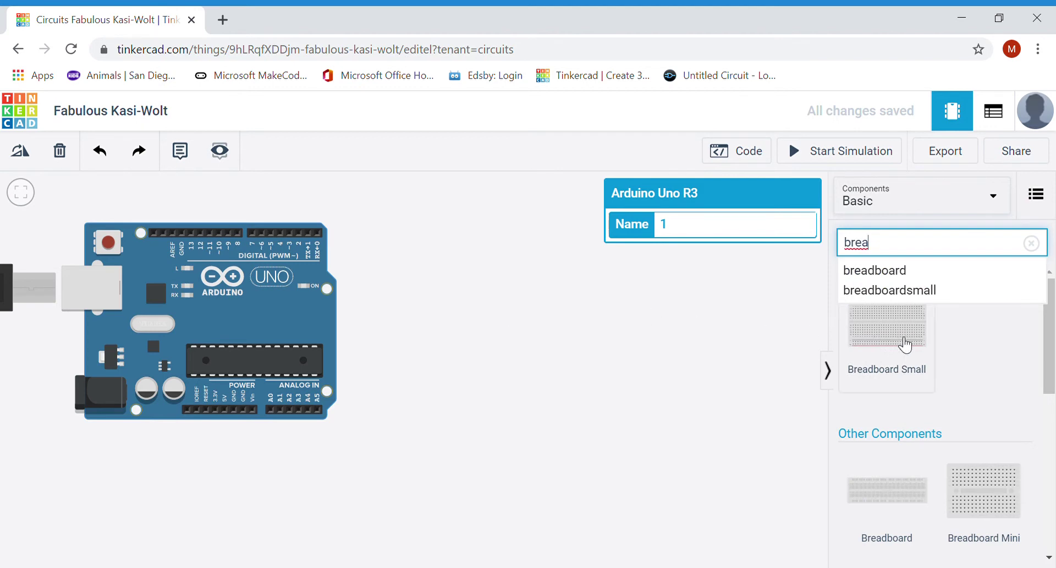
drag(903, 341, 533, 322)
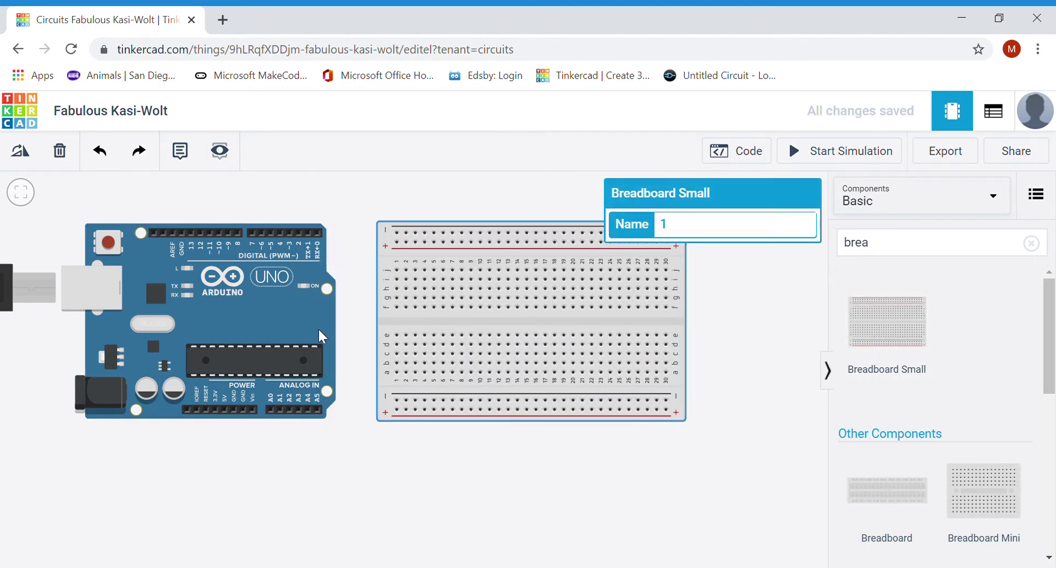
Place two LEDs on the breadboard's upper half, a green one at columns 7–8 and a yellow one at columns 13–14.
click(901, 251)
drag(924, 249, 849, 249)
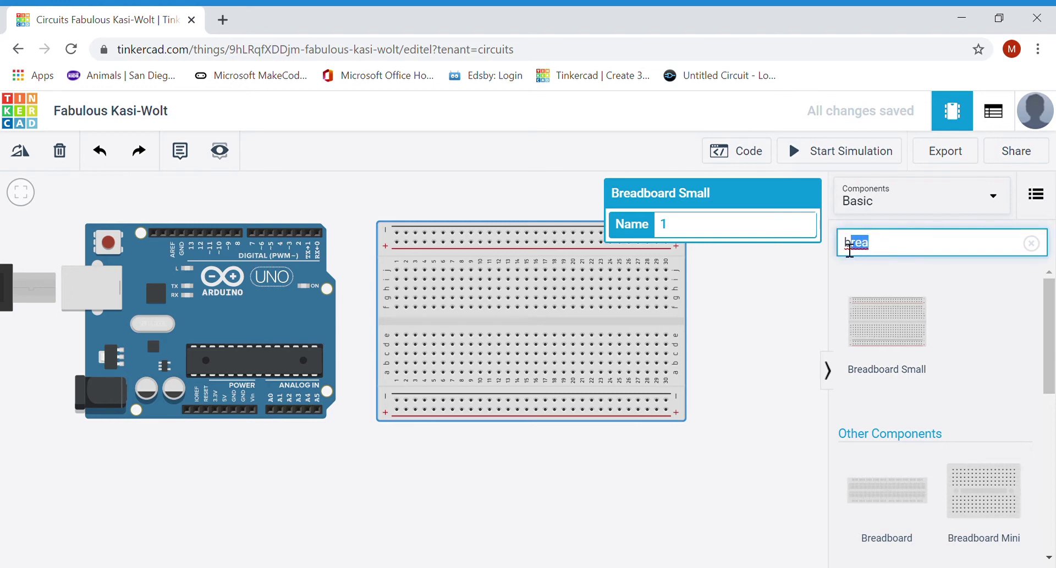
key(BackSpace)
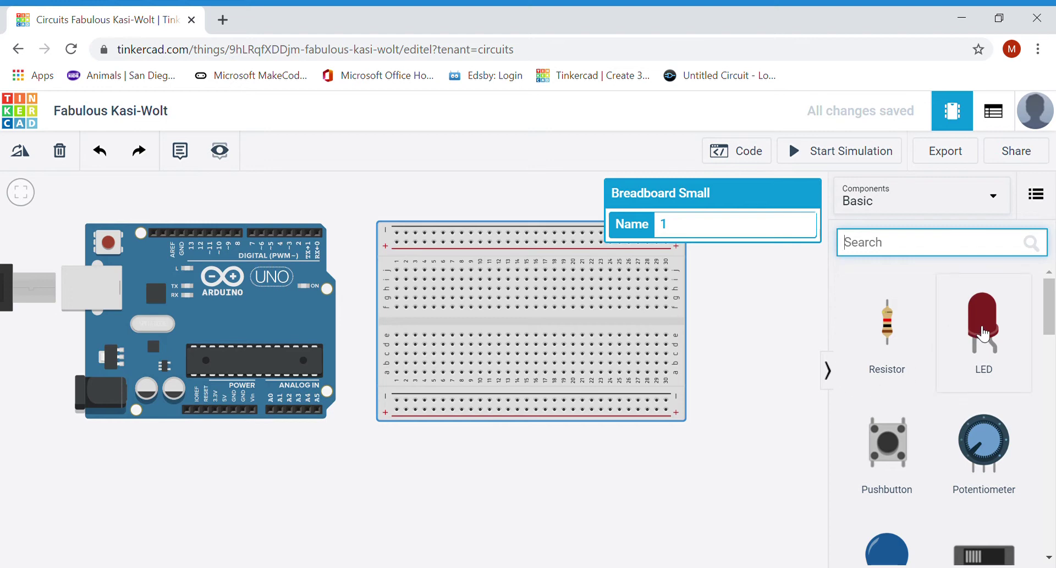
drag(984, 325, 452, 292)
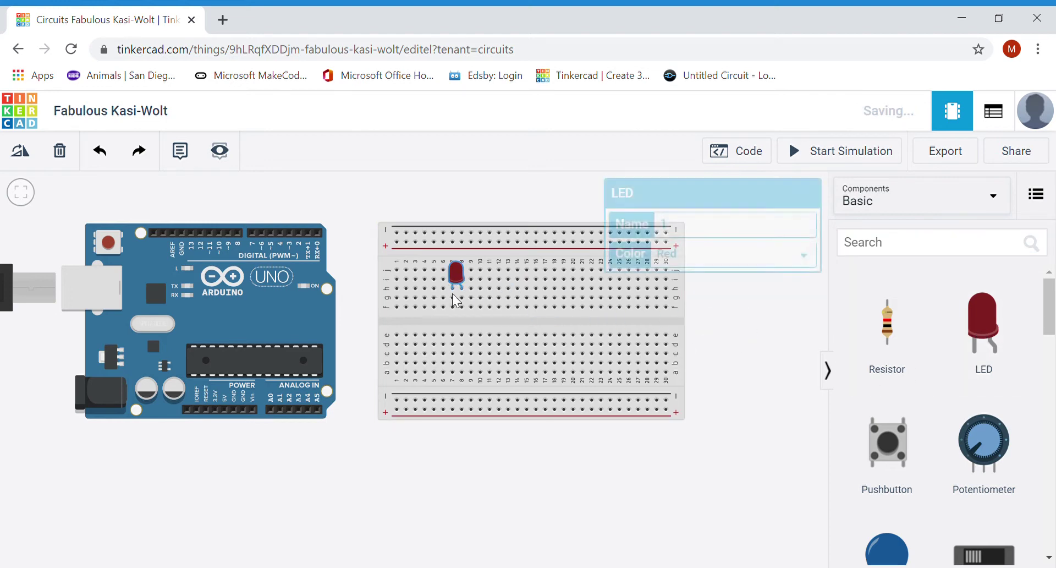
click(700, 269)
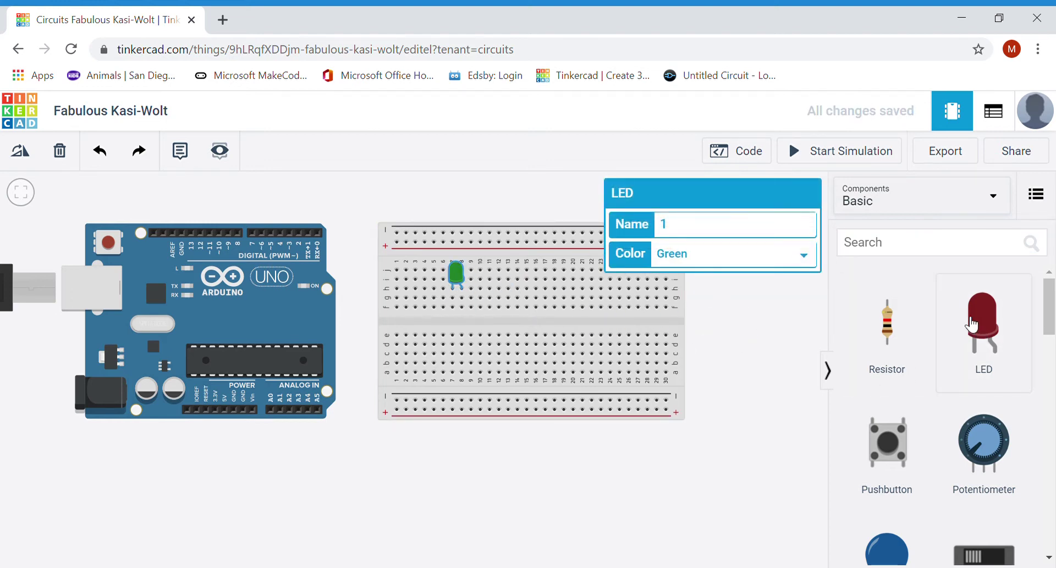
drag(984, 325, 510, 288)
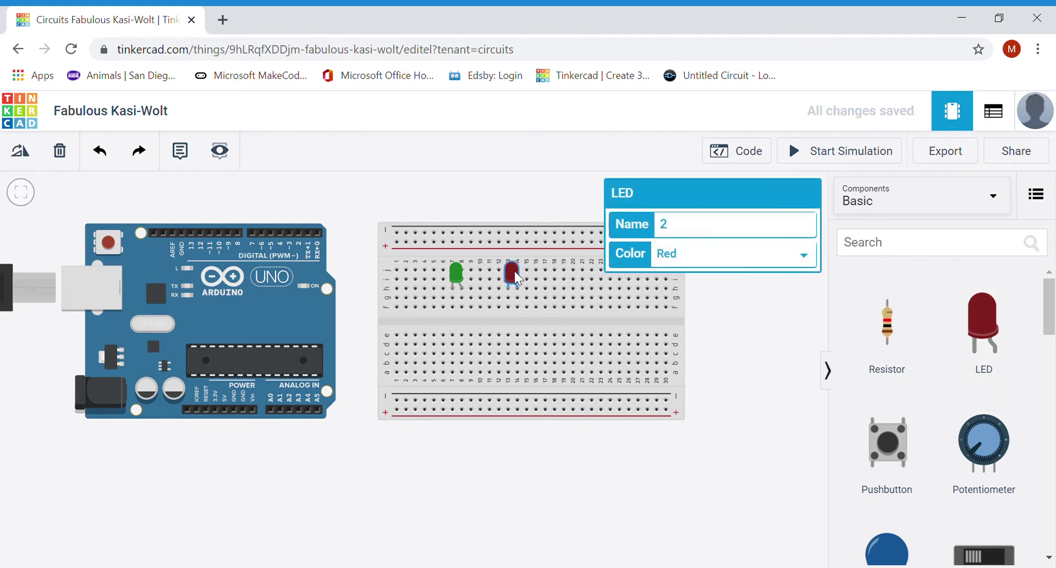
click(682, 290)
Add a resistor at column 13 below the yellow LED and connect it to the lower negative rail with a black wire.
drag(888, 324, 679, 372)
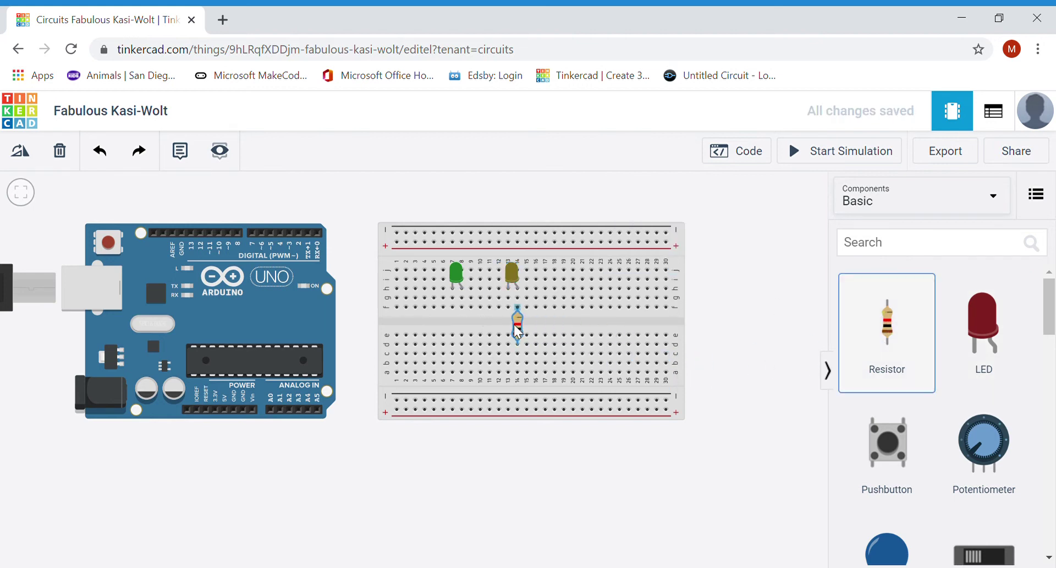
drag(514, 324, 507, 366)
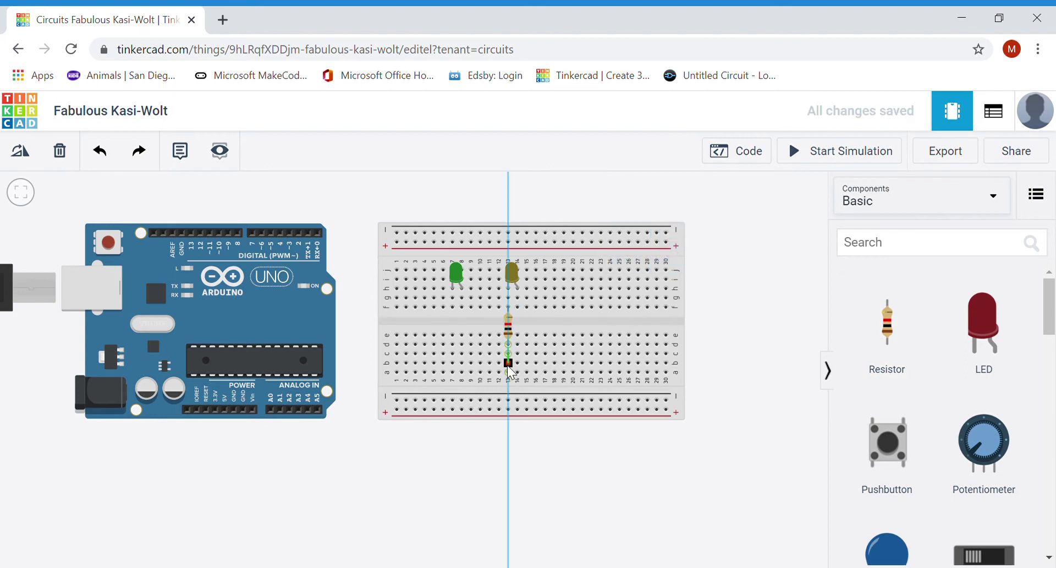
click(507, 398)
key(1)
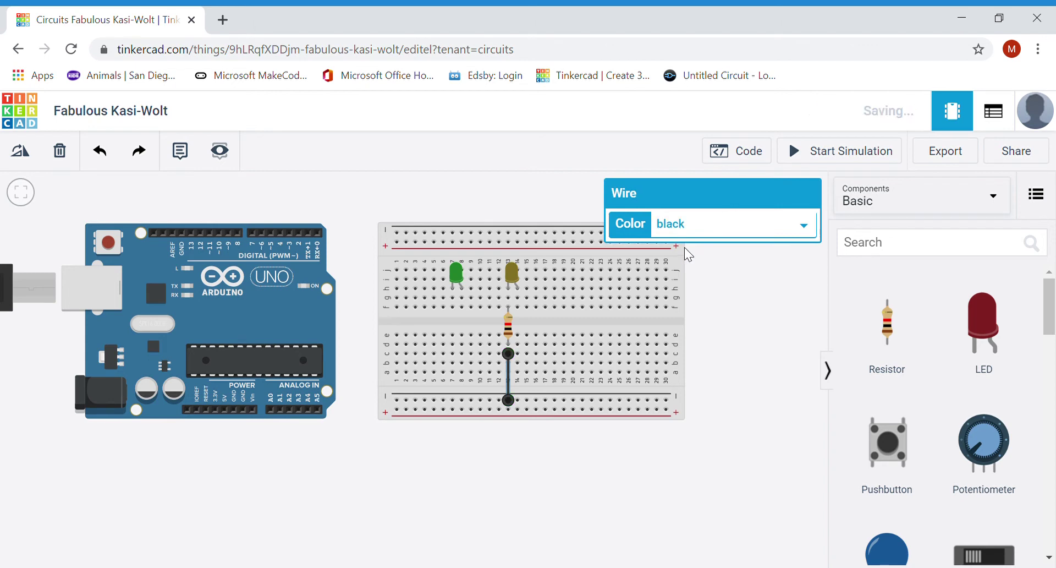
Add a resistor at column 7 below the green LED and connect it to the lower negative rail with a black wire.
drag(897, 330, 454, 336)
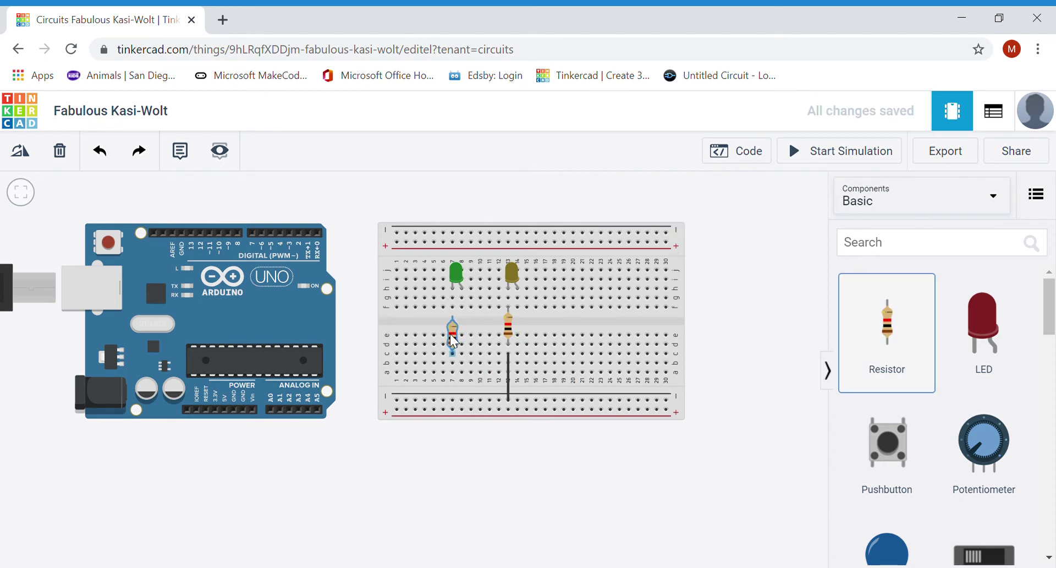
click(452, 362)
click(454, 400)
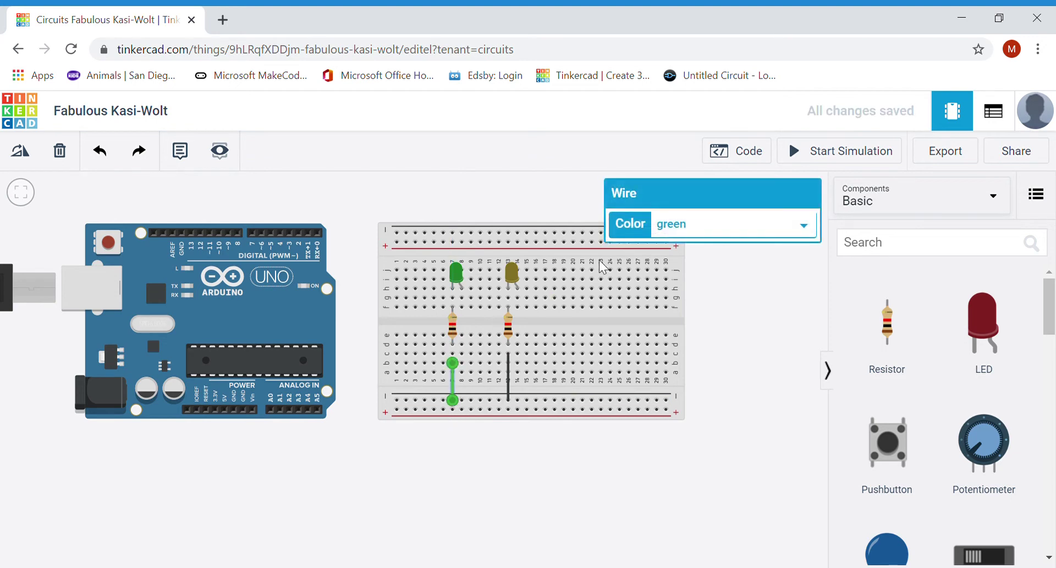
click(679, 226)
click(678, 244)
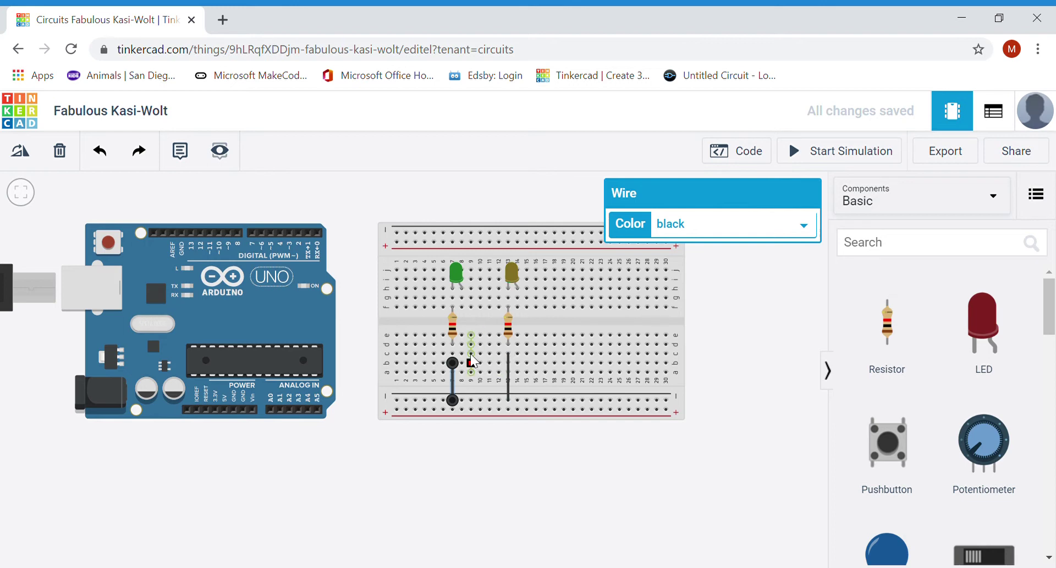
click(546, 320)
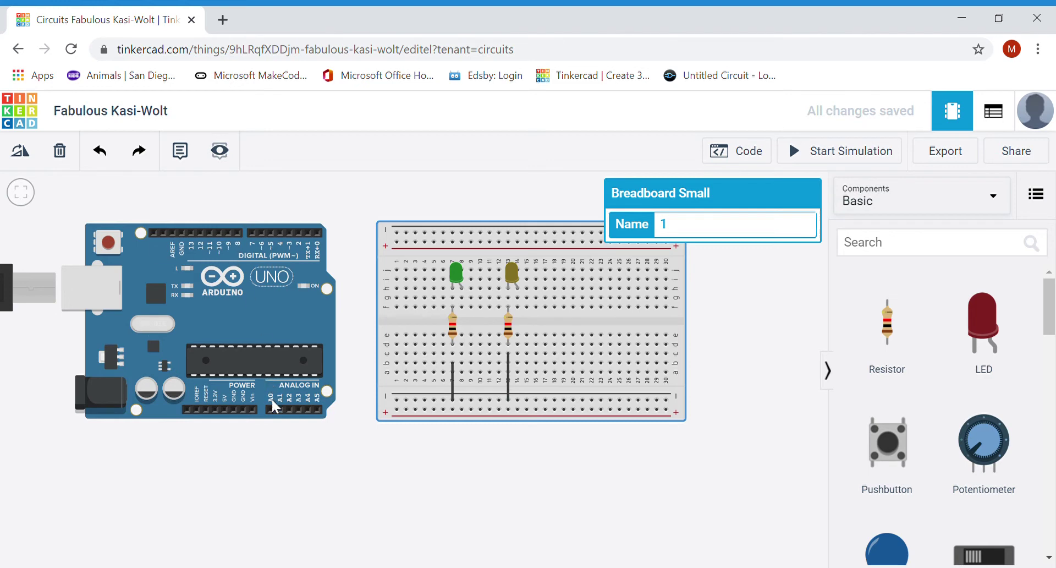
Wire the Arduino's GND pin to the breadboard's lower negative rail, bending the wire below the boards and coloring it black.
click(242, 410)
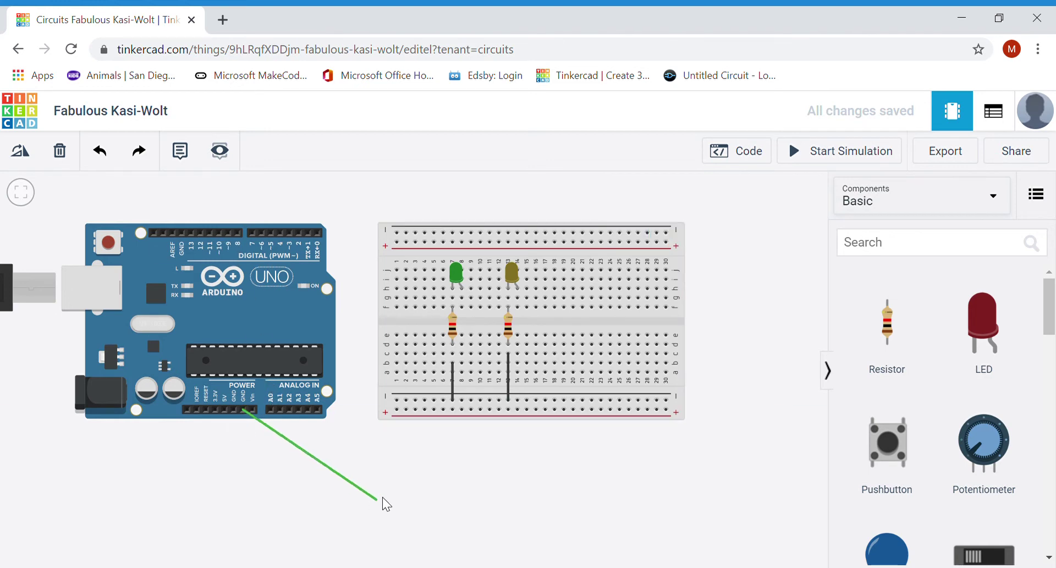
click(380, 486)
click(416, 401)
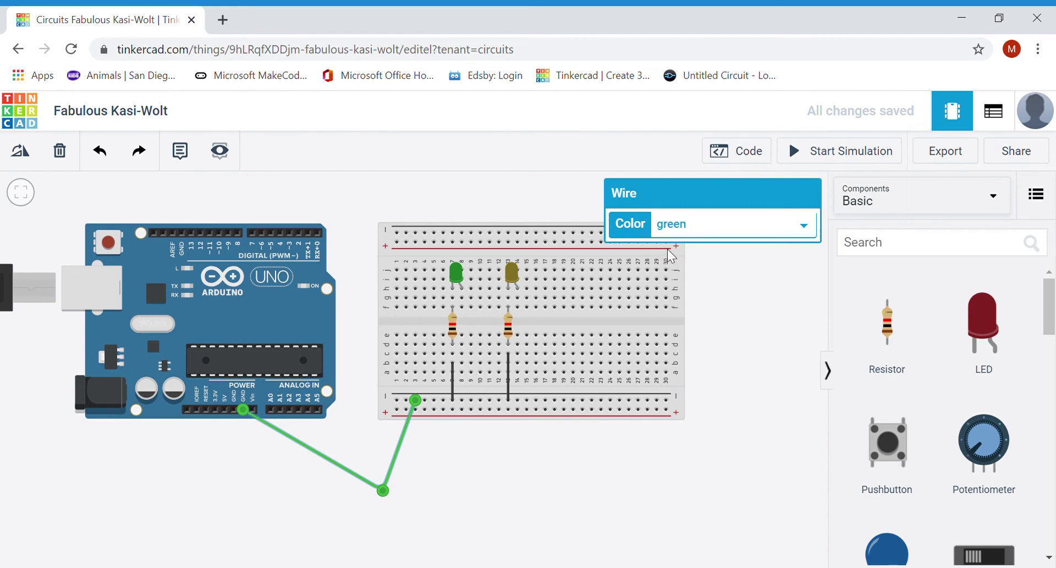
key(1)
Wire the Arduino's 5V pin to the breadboard's lower positive rail, bending the wire below the boards and coloring it red.
click(224, 408)
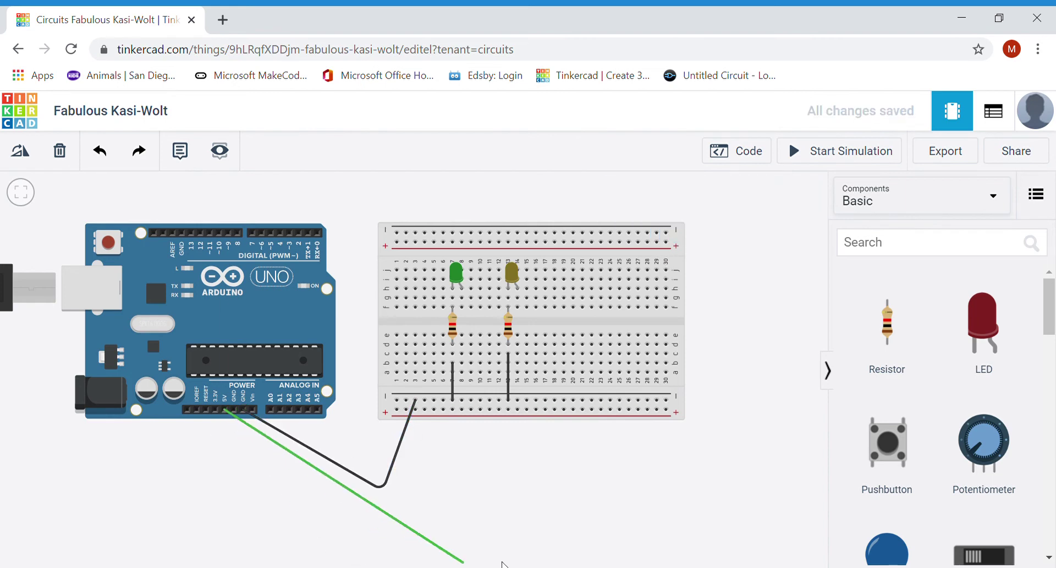
click(383, 529)
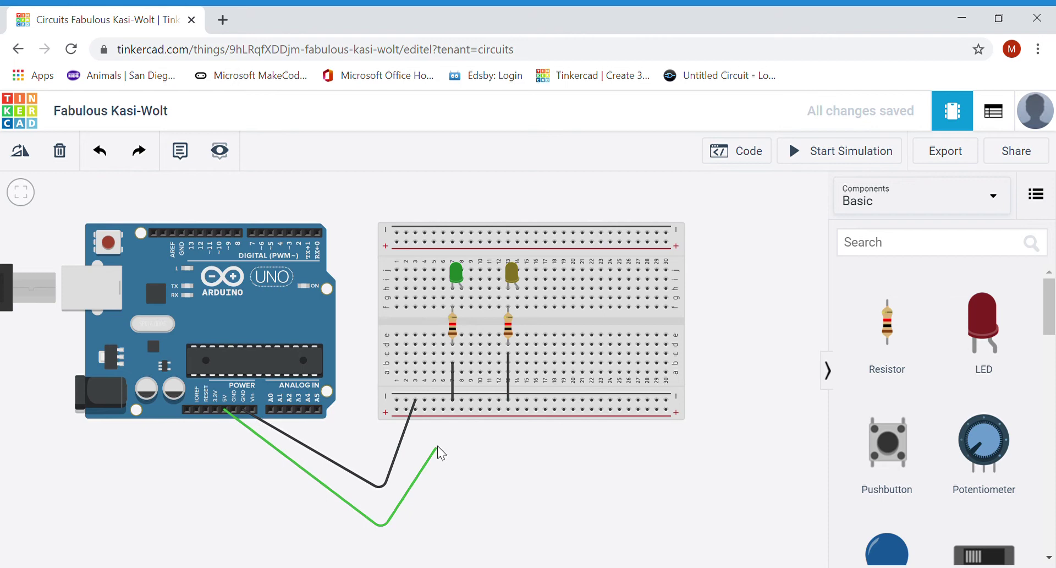
click(424, 409)
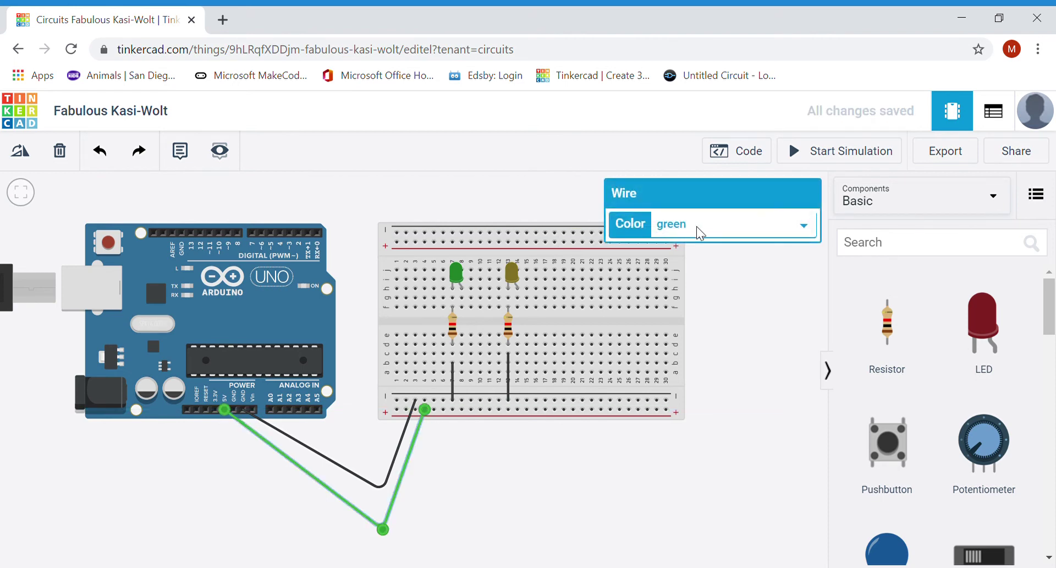
key(r)
Connect the lower and upper negative rails with a black wire at the breadboard's right end.
click(666, 409)
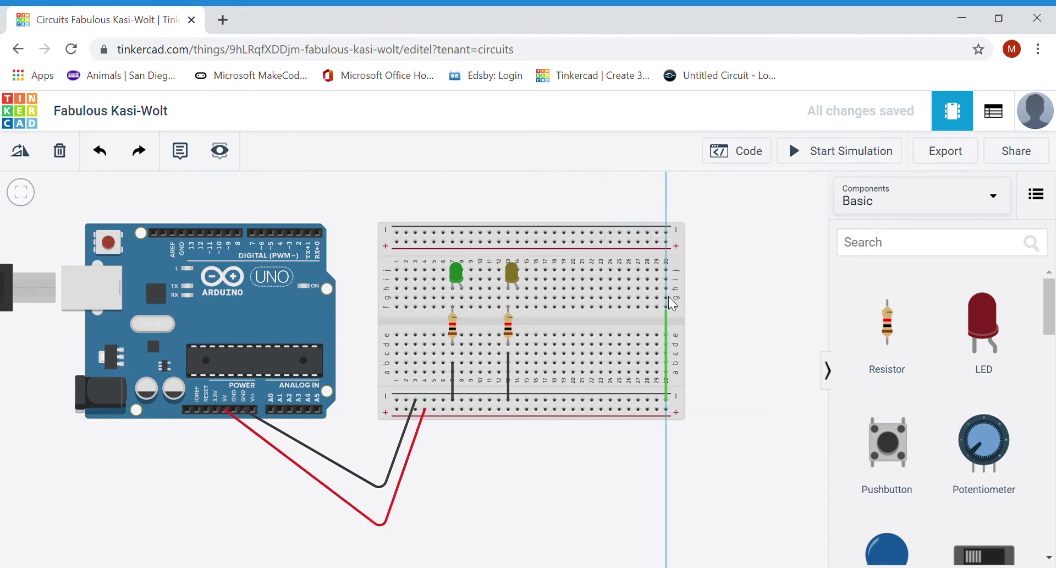
click(666, 233)
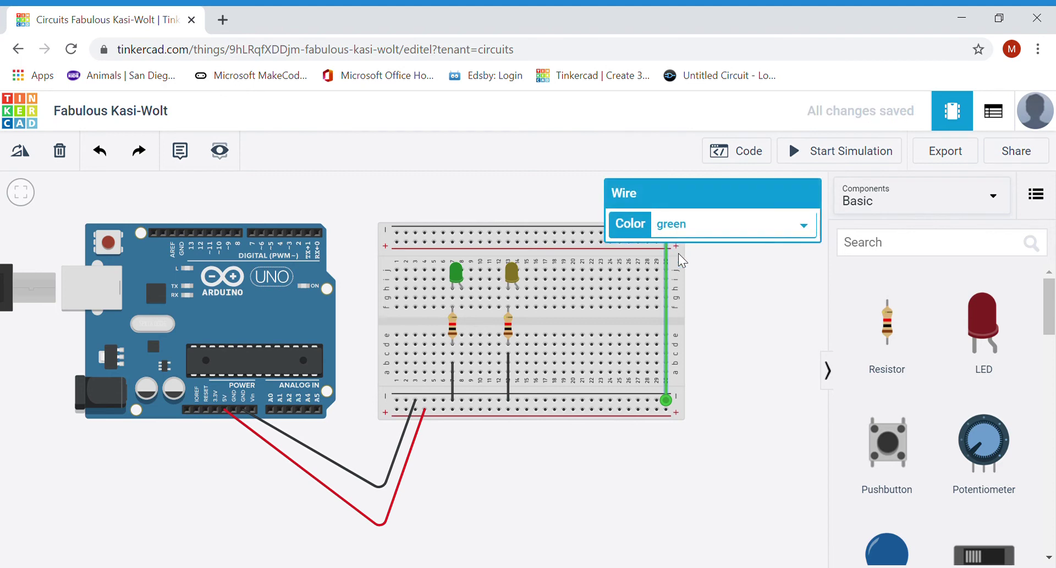
key(0)
click(704, 269)
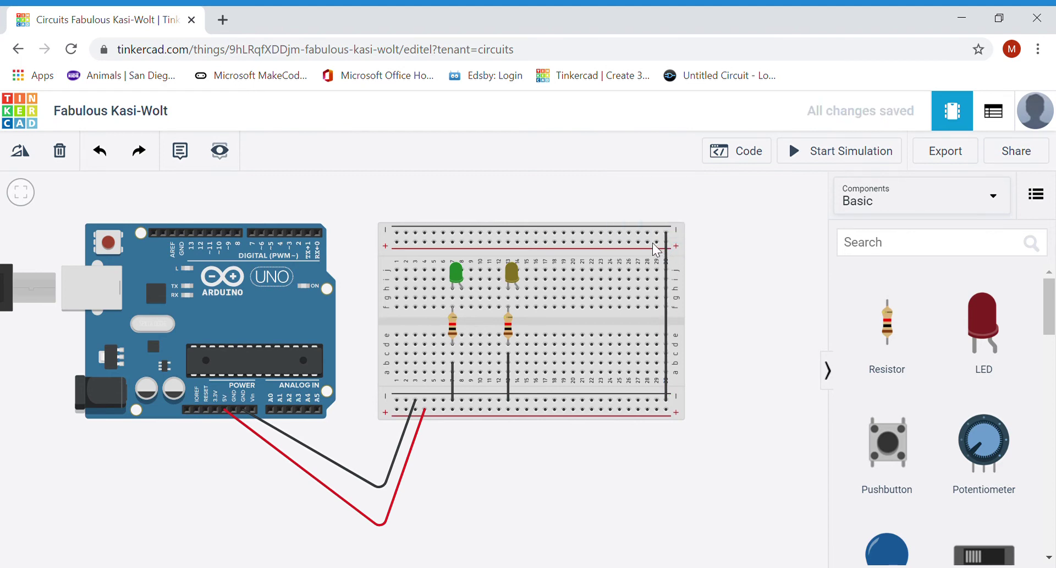
Connect the upper and lower positive rails with a red wire at the breadboard's right end, beside the black wire.
click(657, 232)
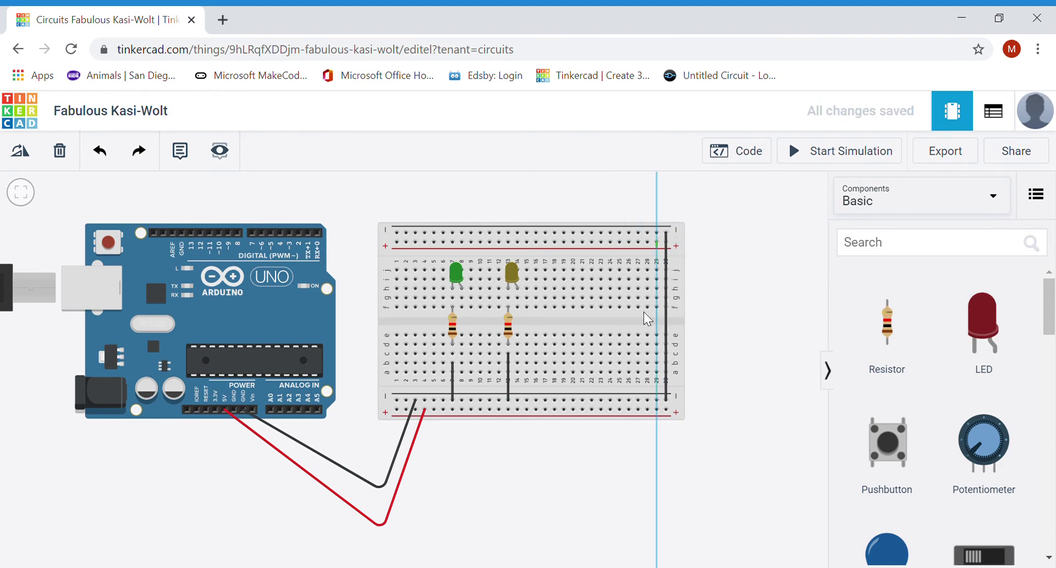
click(657, 410)
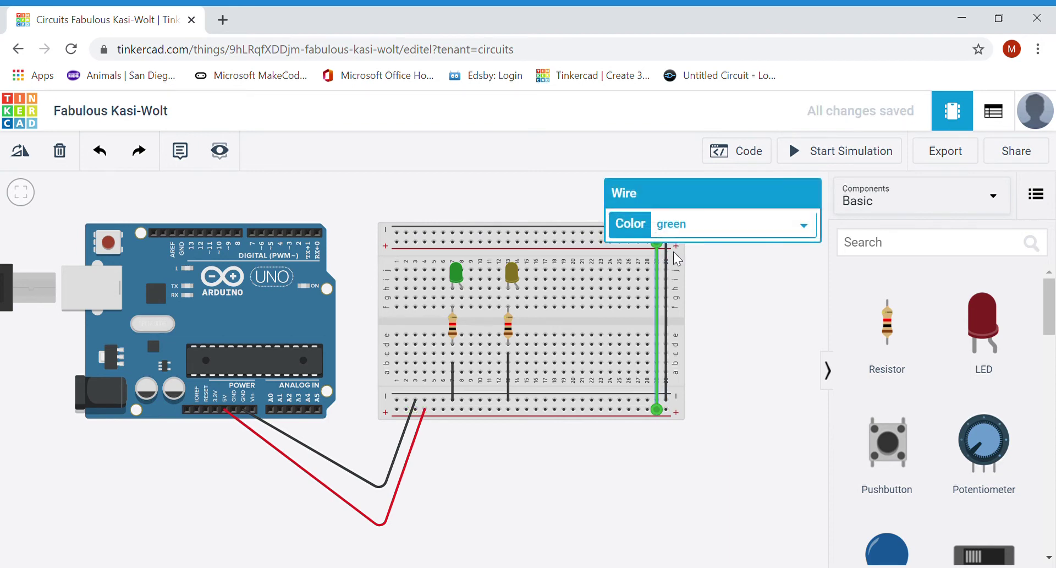
key(2)
click(760, 362)
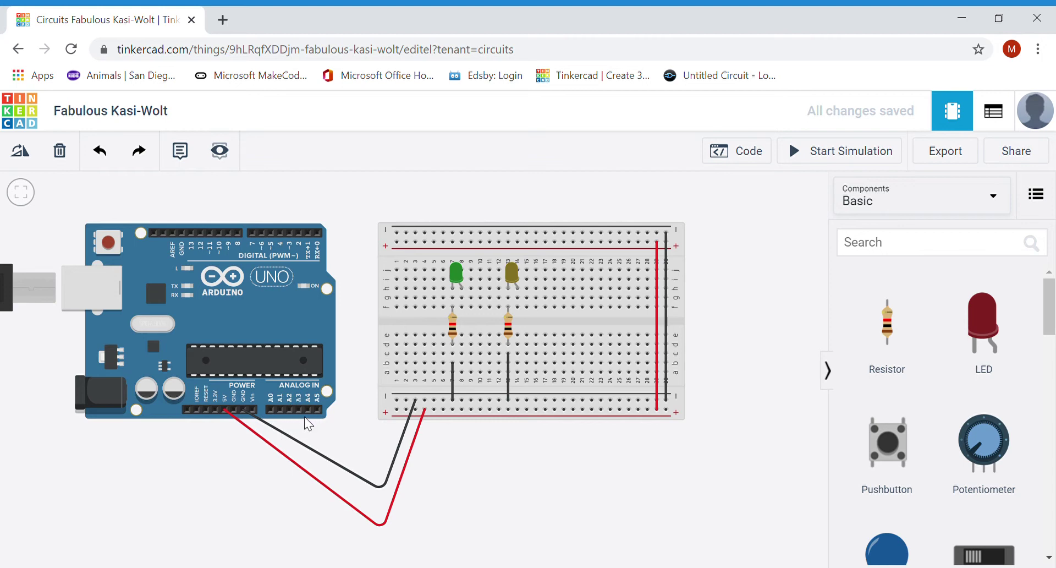
Wire Arduino pin 2 to the yellow LED's right leg at column 14, bending the wire above the breadboard and coloring it yellow.
click(298, 233)
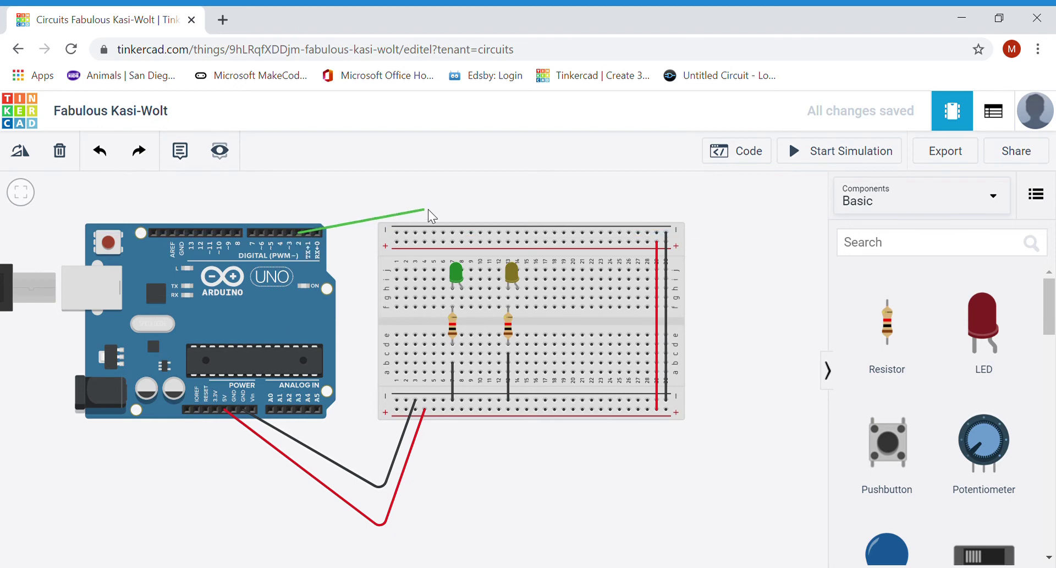
click(479, 199)
click(527, 242)
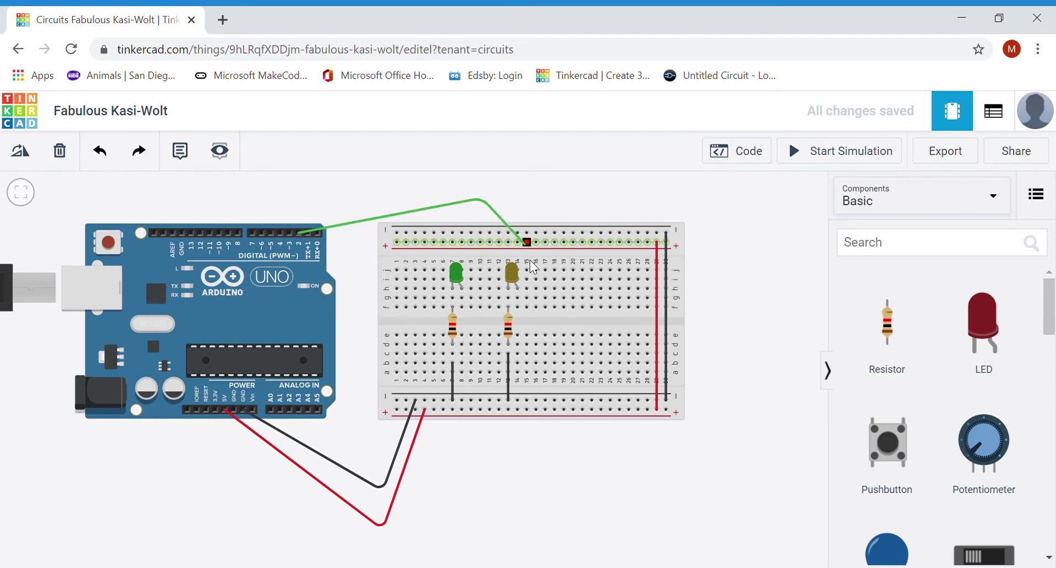
click(517, 297)
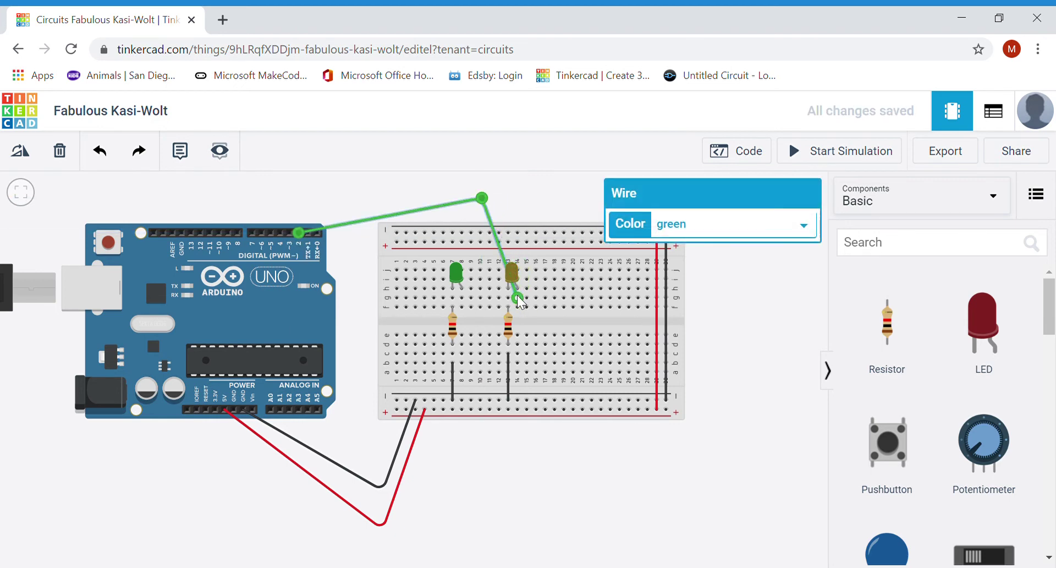
click(679, 282)
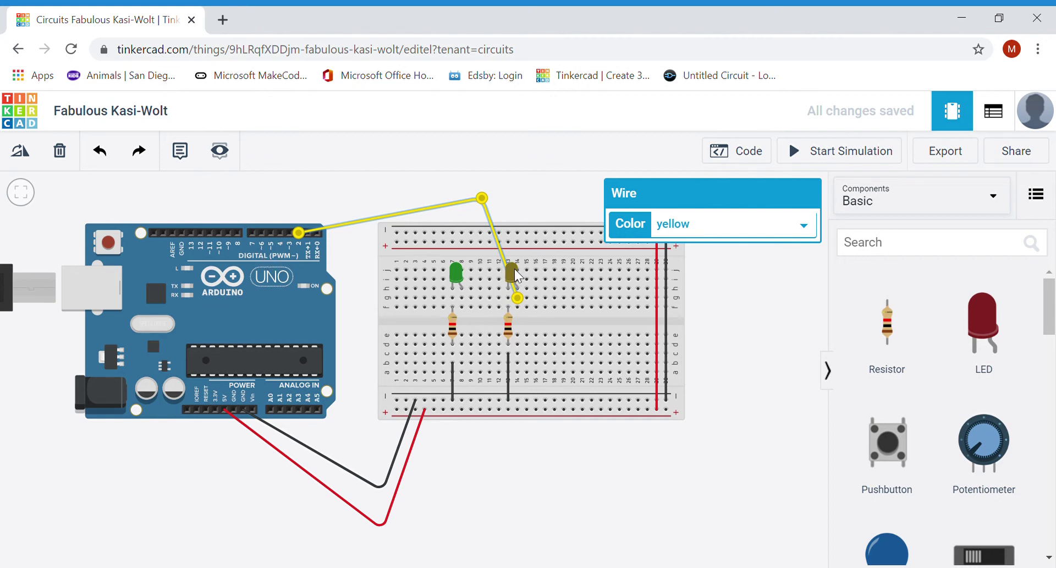
click(355, 255)
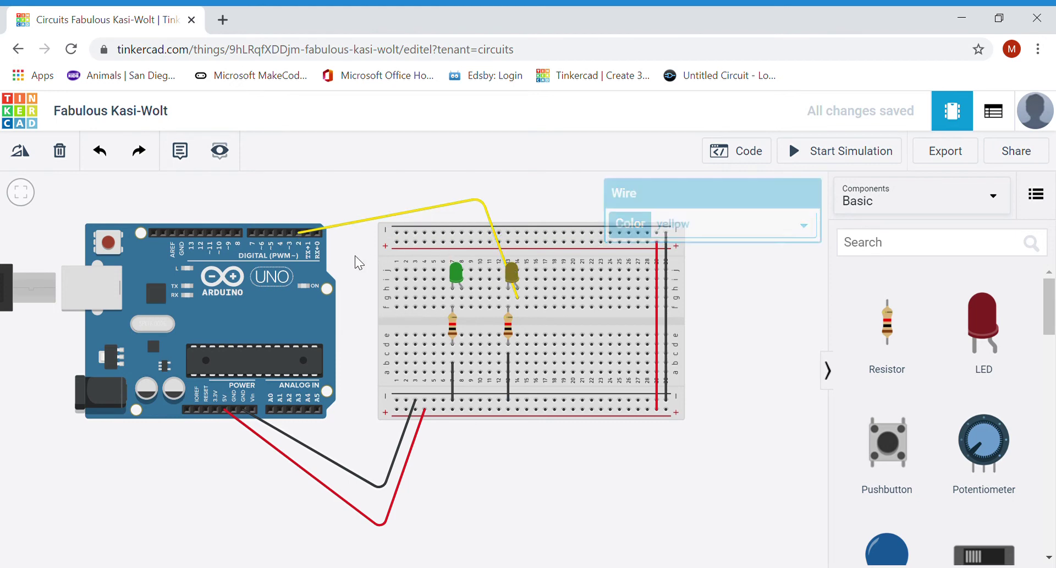
Wire Arduino pin 3 to the green LED's right leg at column 8 with a green wire bent between the boards.
click(287, 232)
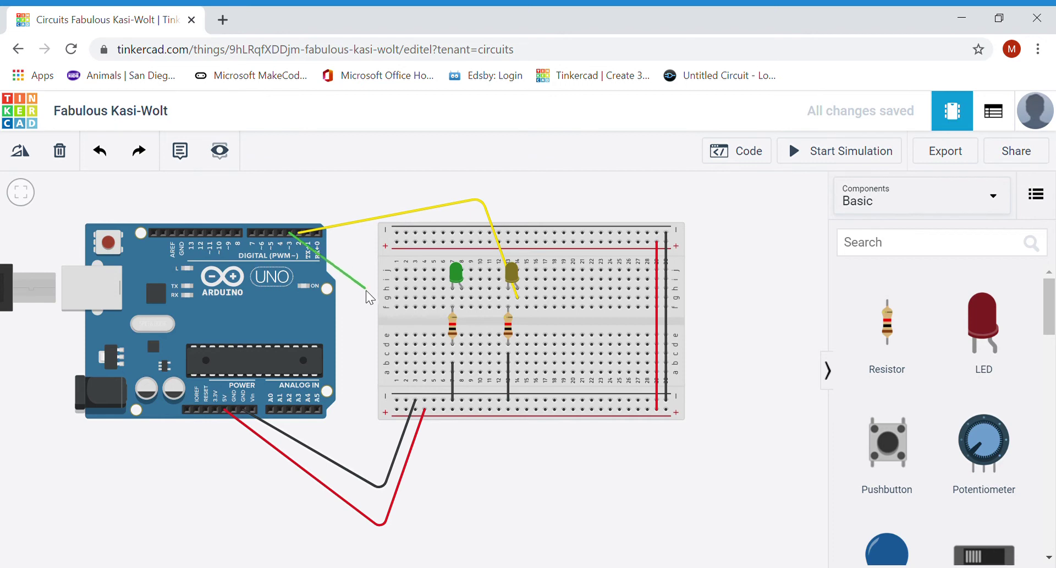
click(460, 298)
click(391, 334)
click(368, 332)
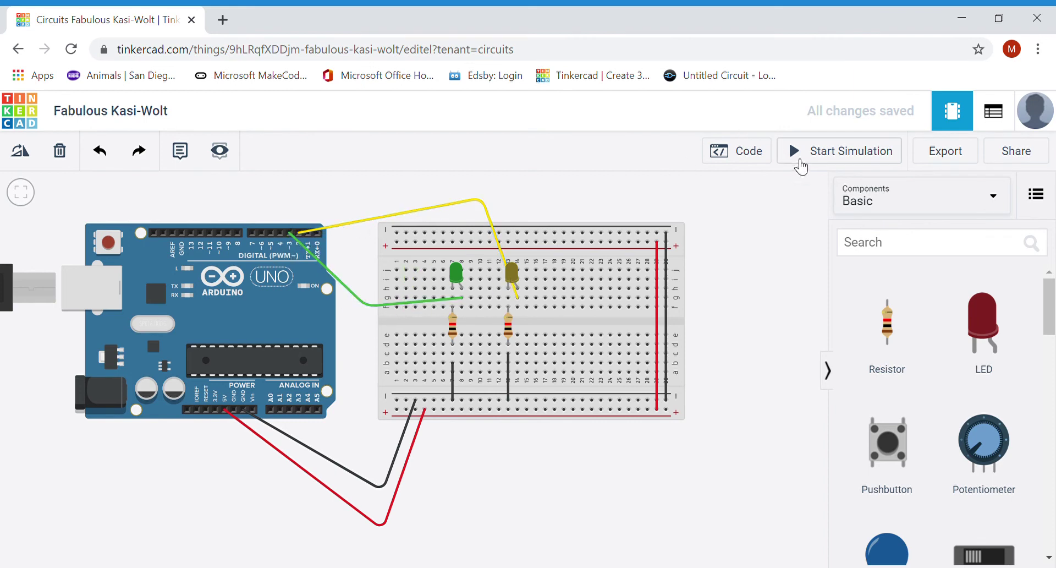
Show the circuit's text code and change the pinMode line in setup to pin 2.
click(757, 156)
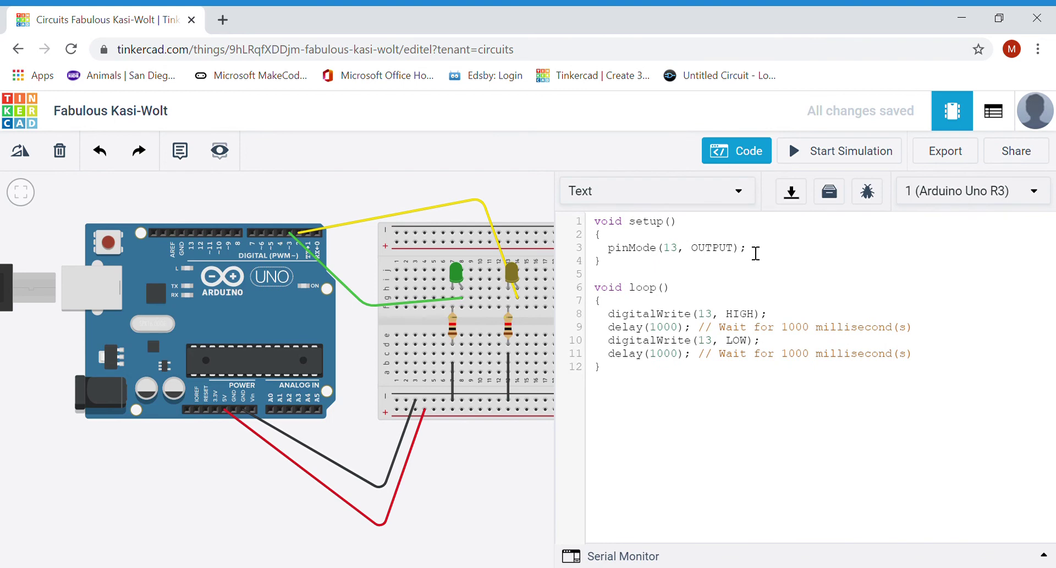
drag(749, 249, 617, 255)
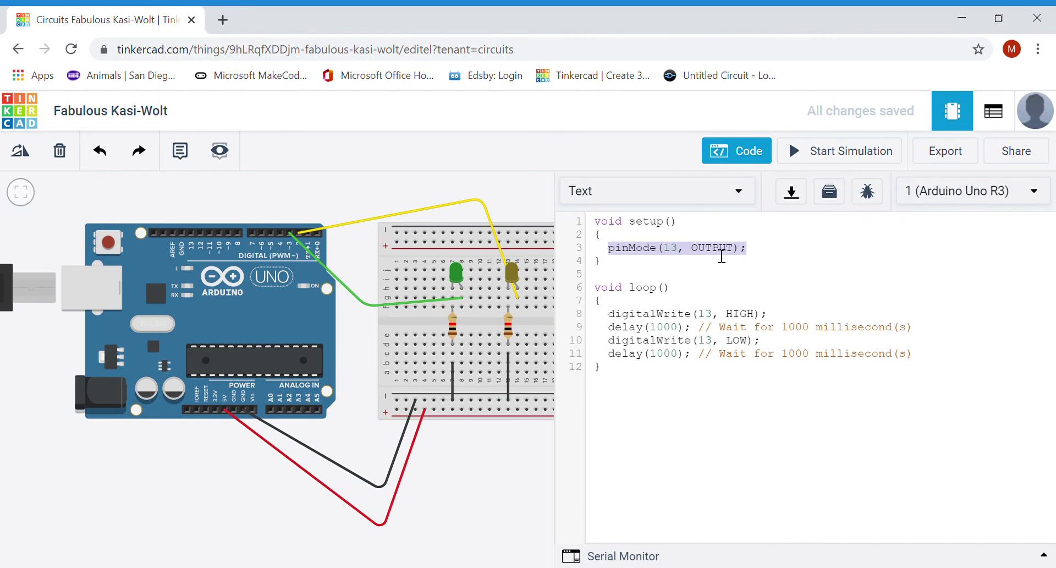
click(684, 255)
key(shift+Left)
key(shift+Left)
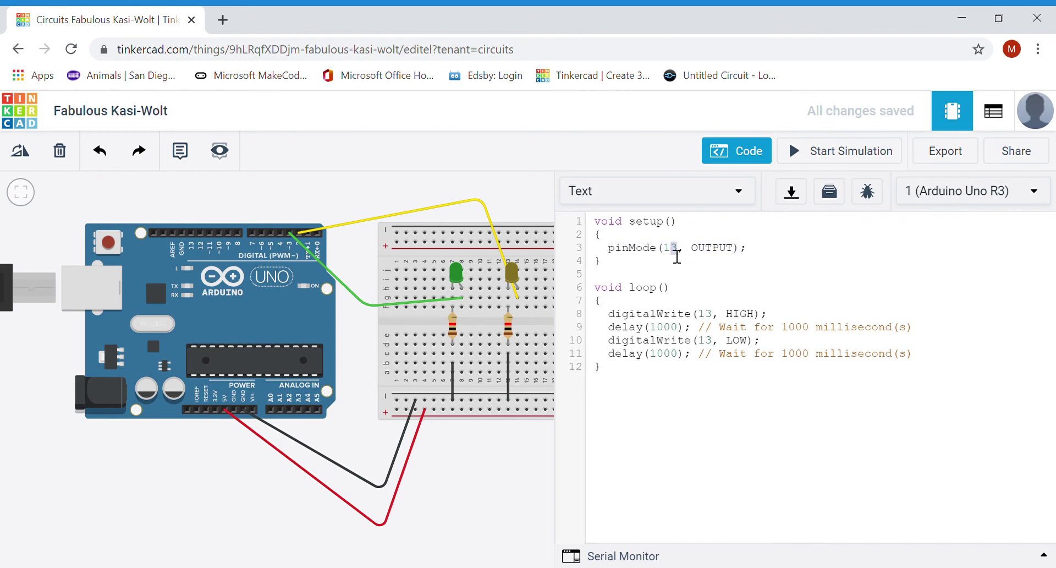
text(2)
Duplicate the pinMode line in setup and change the copy to pin 3, giving pinMode(3, OUTPUT);.
drag(743, 248, 608, 249)
key(ctrl+c)
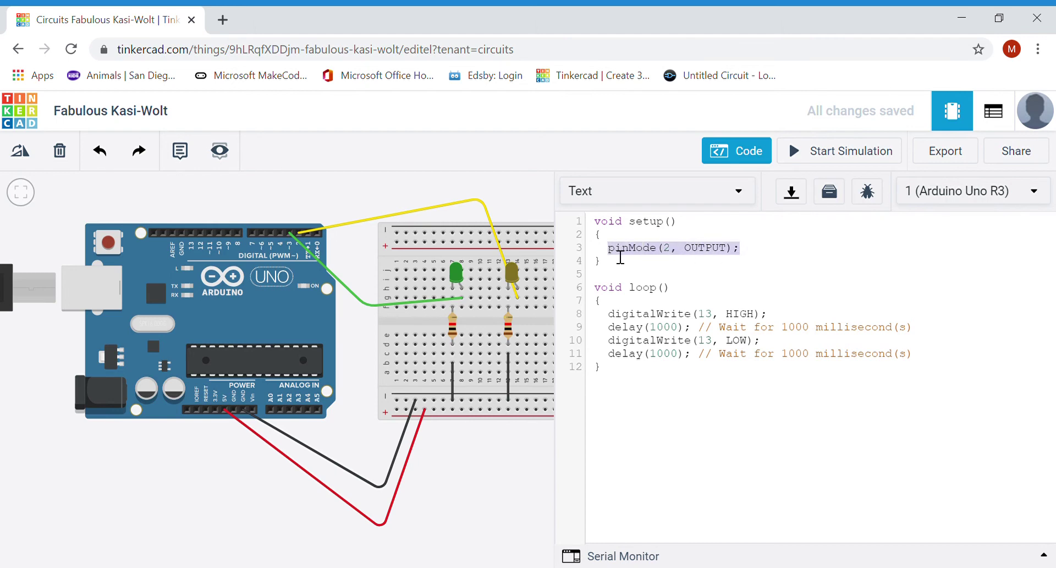
click(748, 259)
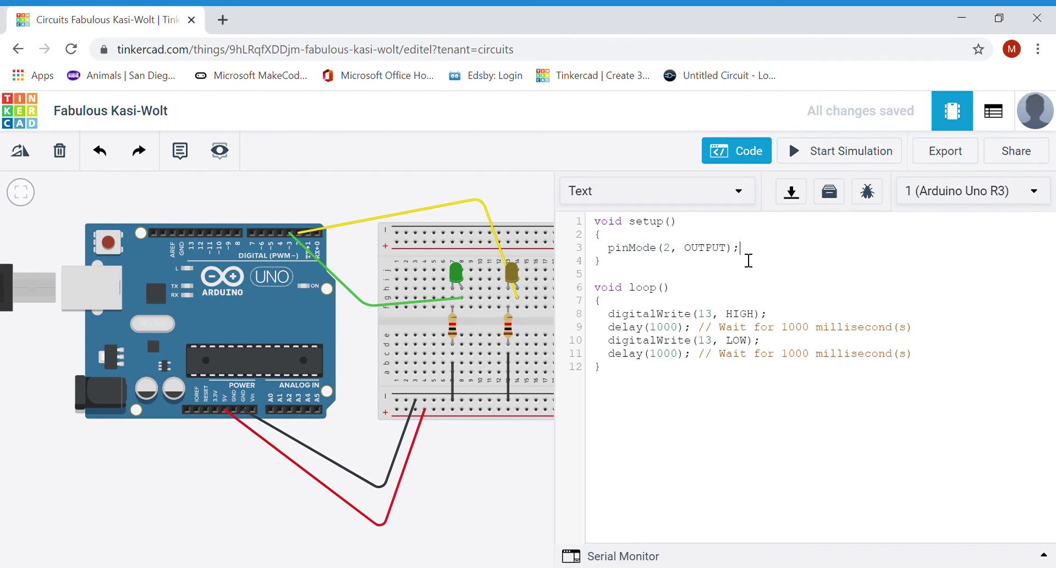
key(Return)
key(ctrl+v)
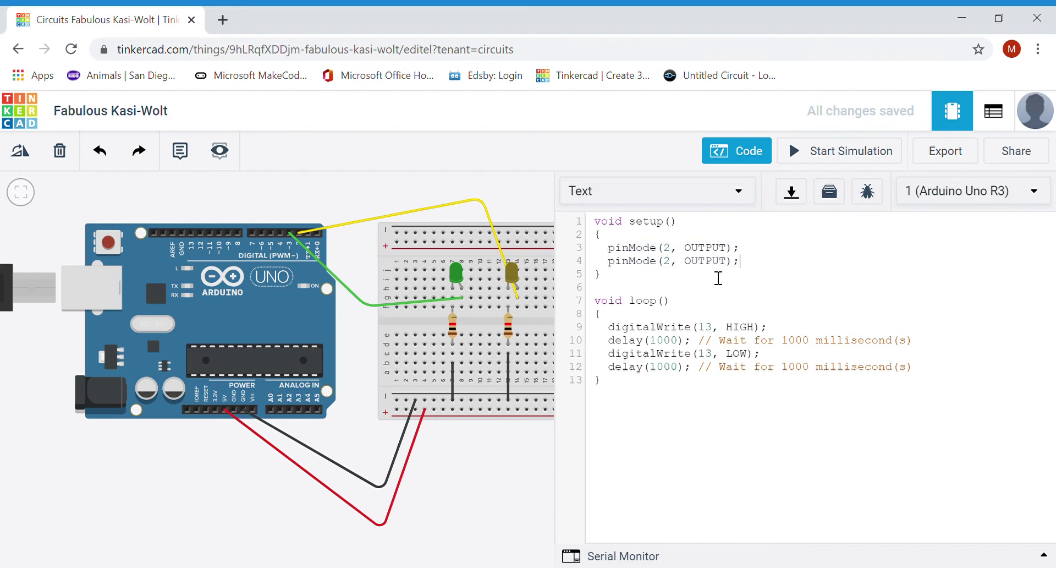
click(667, 263)
double_click(673, 268)
text(3)
Change the first digitalWrite in loop to pin 2 and add digitalWrite(3, LOW); directly below it.
double_click(708, 329)
text(2)
click(759, 333)
drag(776, 355, 609, 361)
key(ctrl+c)
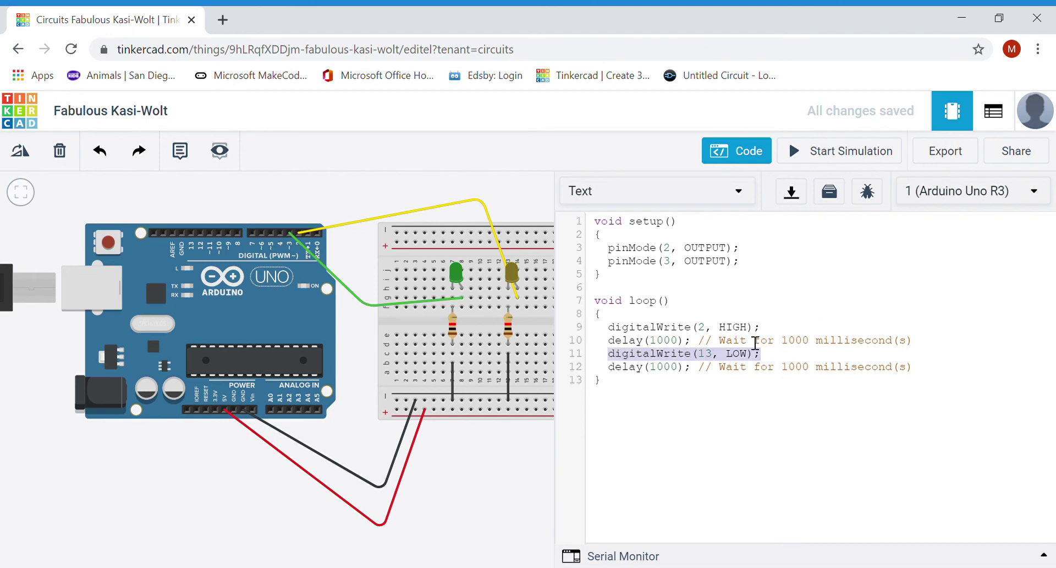
click(778, 330)
key(Return)
key(ctrl+v)
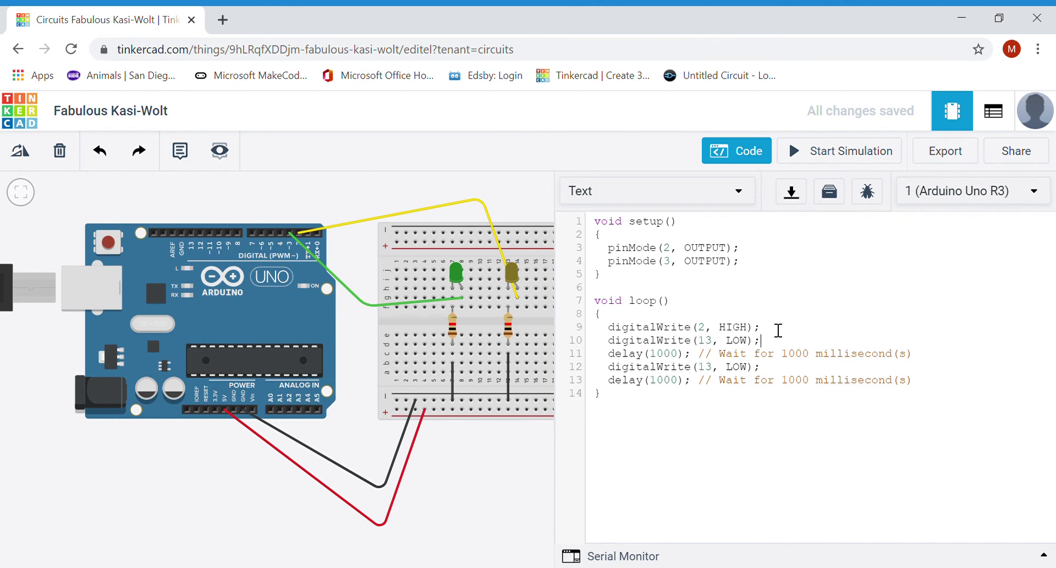
click(707, 341)
key(BackSpace)
Change the digitalWrite LOW line after the first delay to pin 2.
drag(706, 367, 713, 367)
double_click(710, 368)
text(2)
click(765, 368)
Copy the digitalWrite(2, HIGH); line below digitalWrite(2, LOW); and change the copy to pin 3.
drag(773, 330, 621, 330)
key(ctrl+c)
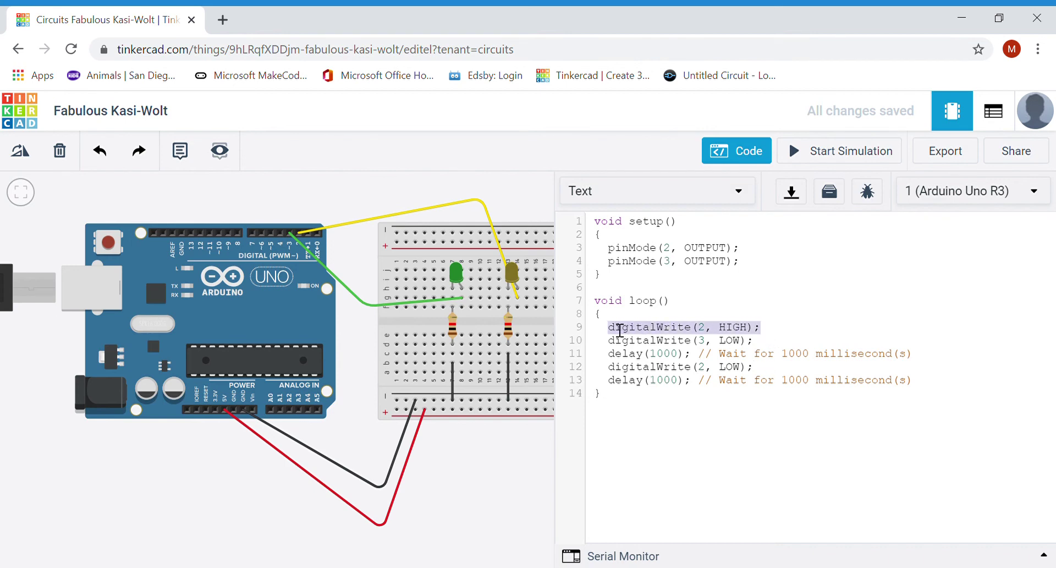
click(755, 381)
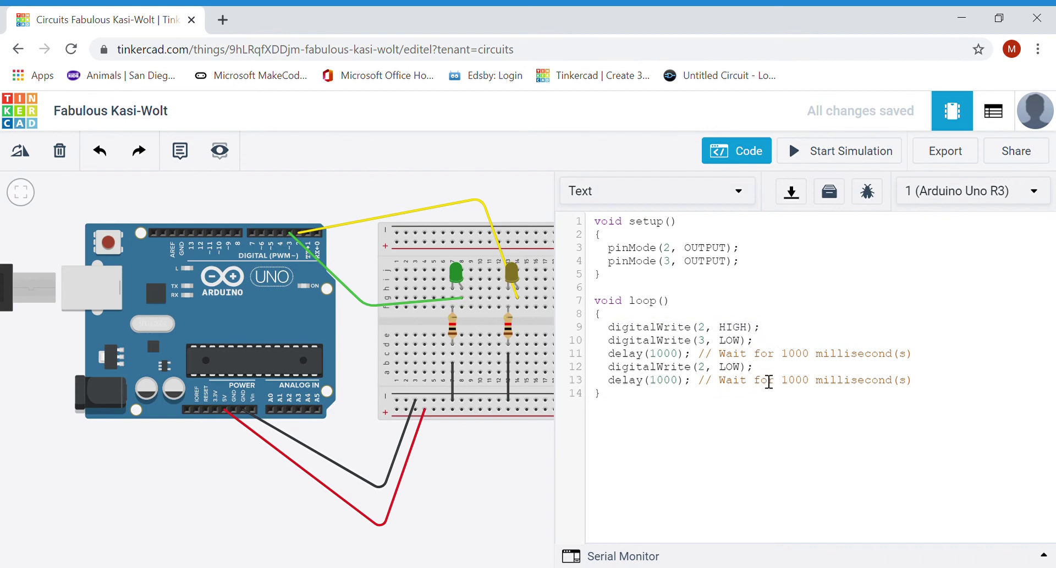
key(Return)
key(ctrl+v)
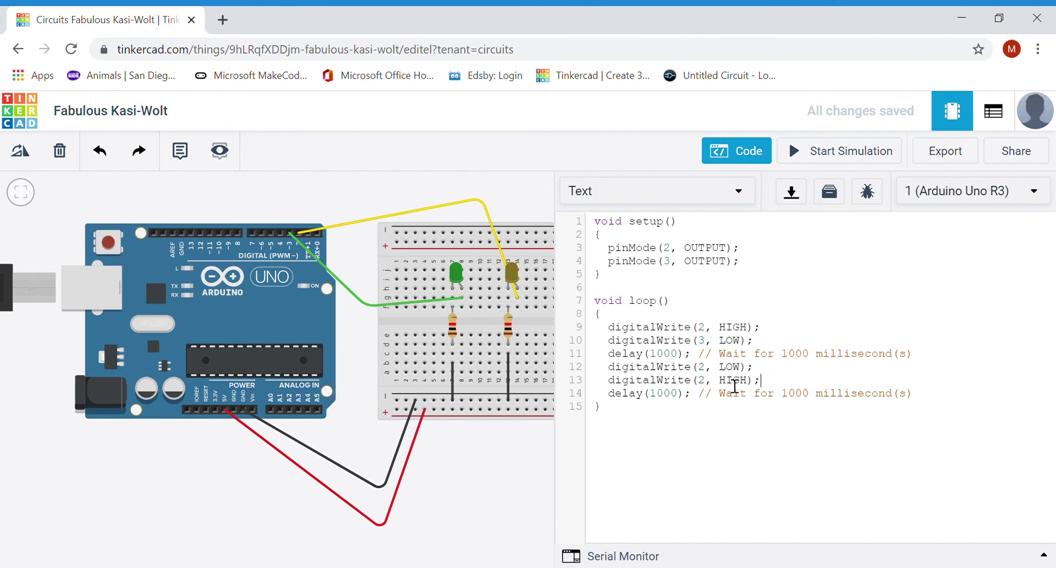
key(Left)
key(Left)
key(Left)
key(Left)
key(Left)
key(Left)
key(Left)
key(Left)
key(BackSpace)
text(3)
Run the simulation to check how the two LEDs blink, stop it and review the two pinMode lines.
click(828, 153)
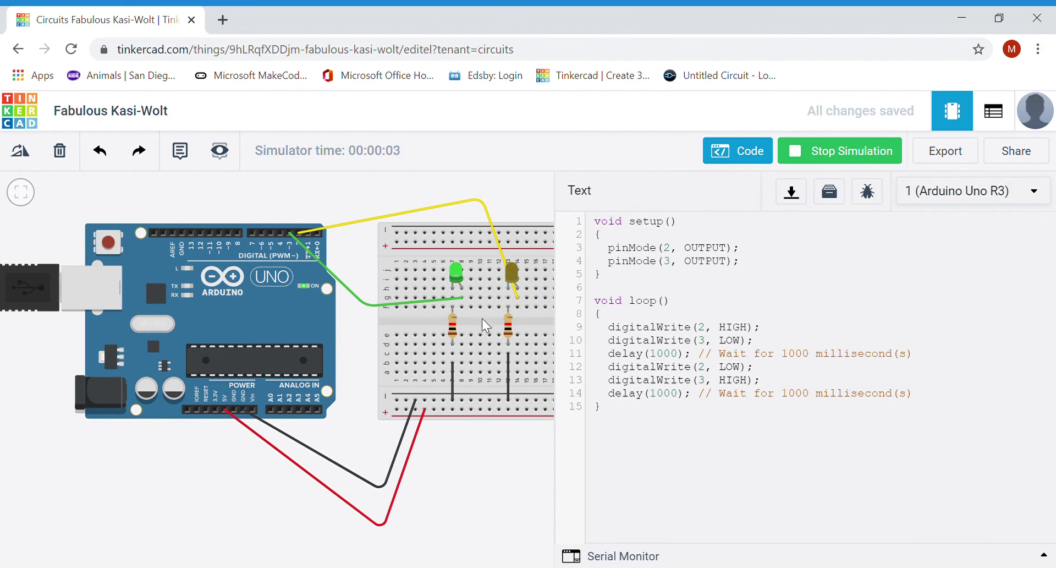
click(814, 154)
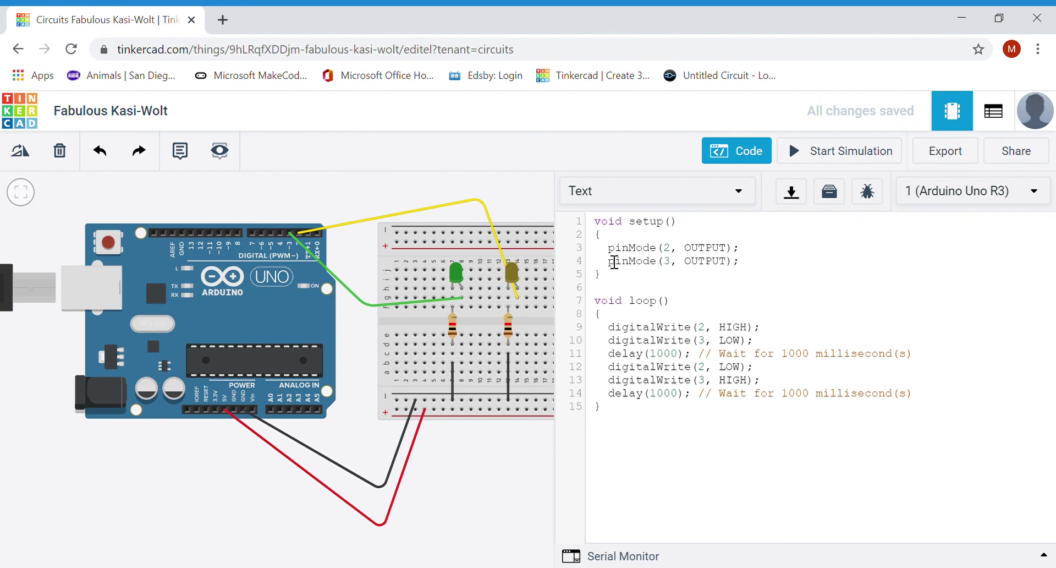
drag(606, 250, 748, 274)
click(747, 282)
Replace digitalWrite(3, LOW); in loop with analogWrite(3, 100);.
double_click(728, 342)
drag(660, 345, 611, 348)
key(BackSpace)
text(anal)
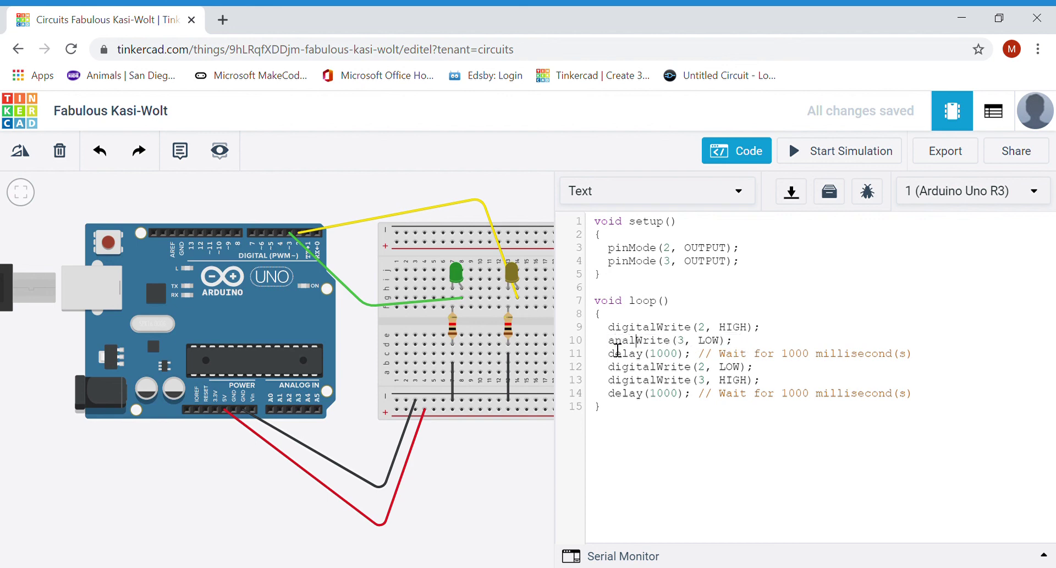
text(og)
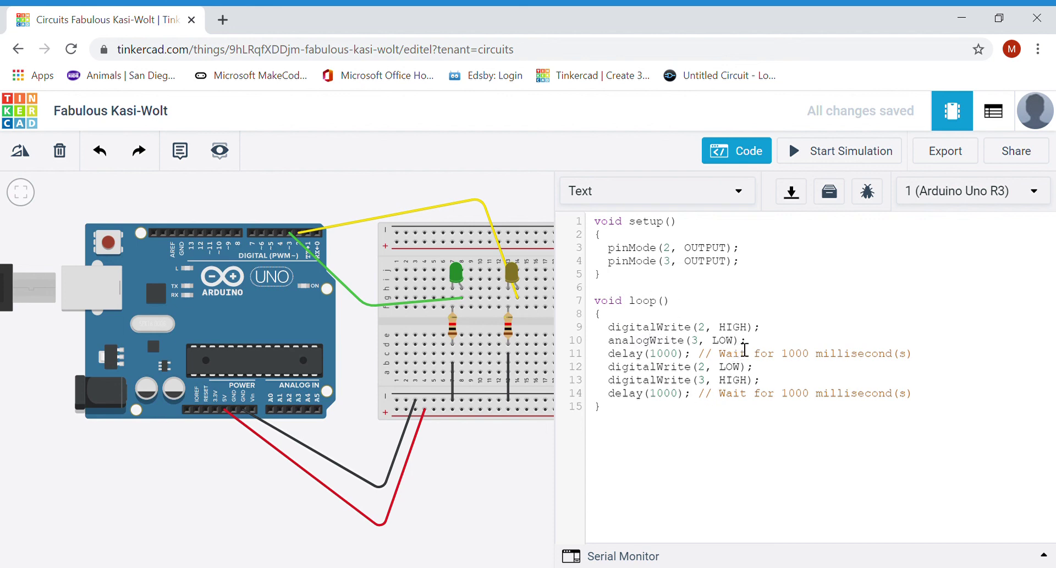
double_click(724, 346)
key(BackSpace)
text(255)
key(BackSpace)
key(BackSpace)
key(BackSpace)
text(100)
Replace digitalWrite(3, HIGH); in loop with analogWrite(3, 255);.
drag(738, 385, 741, 390)
drag(656, 380, 609, 381)
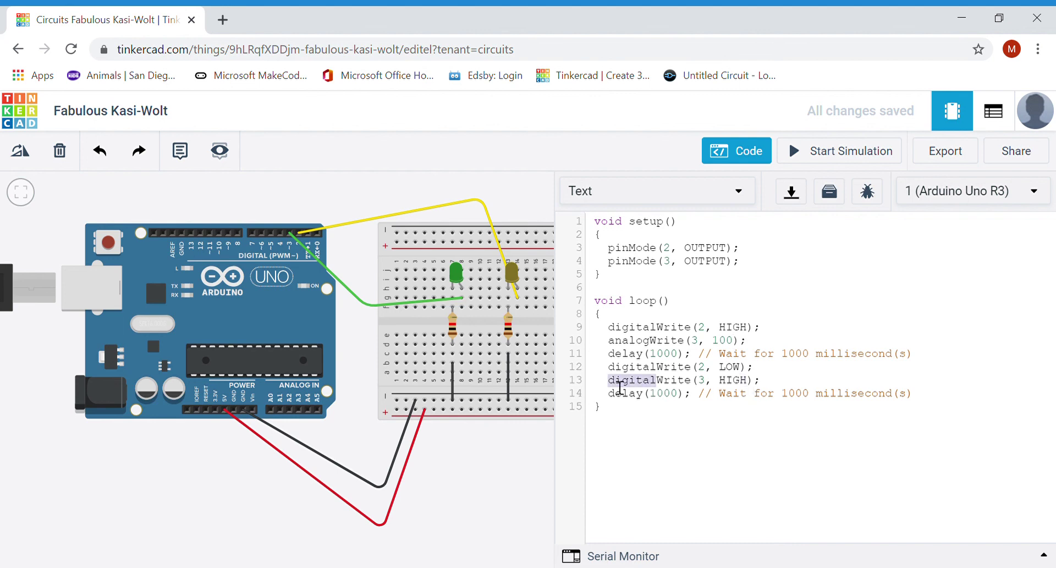
text(analog)
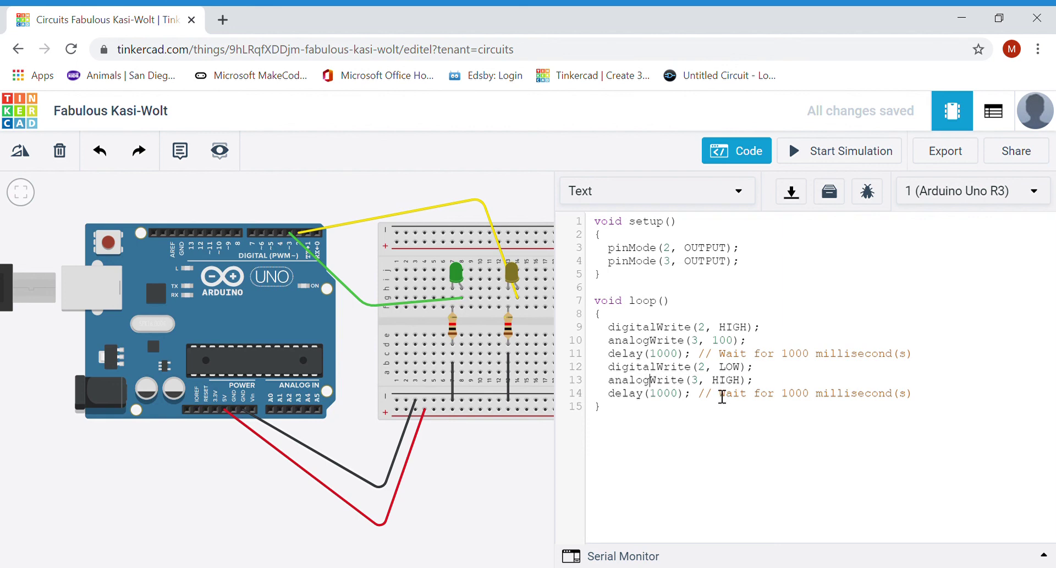
drag(741, 381, 725, 390)
text(255)
Review the first analogWrite line, run the simulation to check the green LED's brightness and stop it.
drag(743, 346, 616, 347)
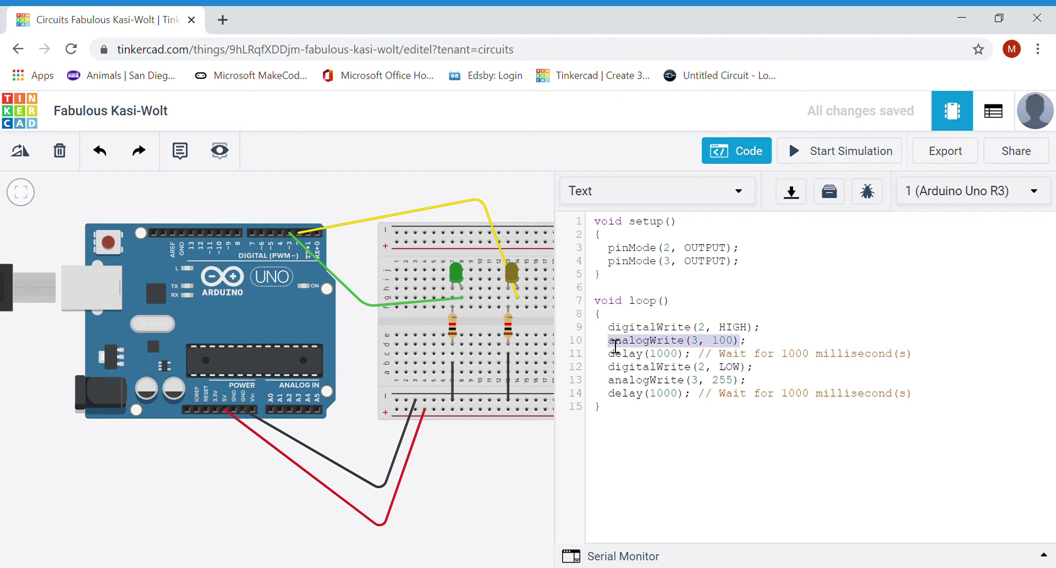
click(684, 347)
click(850, 160)
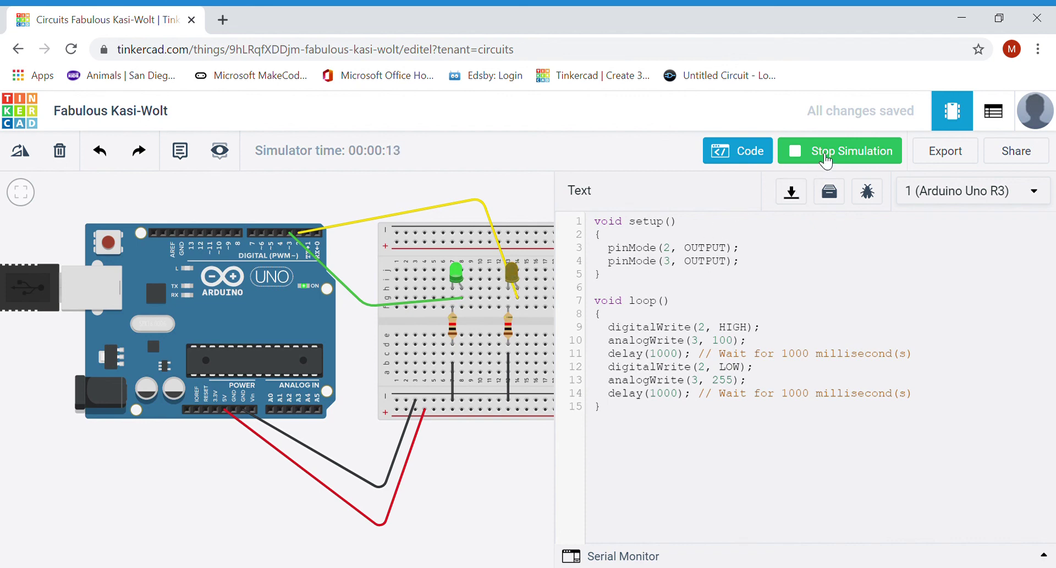
click(796, 158)
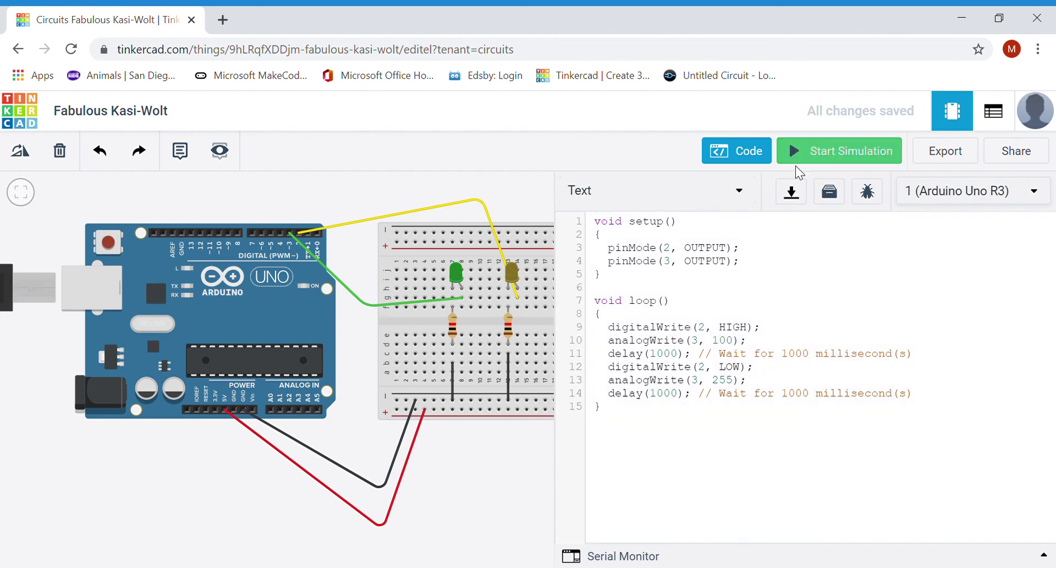
Rename the circuit as "Two LED Sample with Arduino".
click(161, 117)
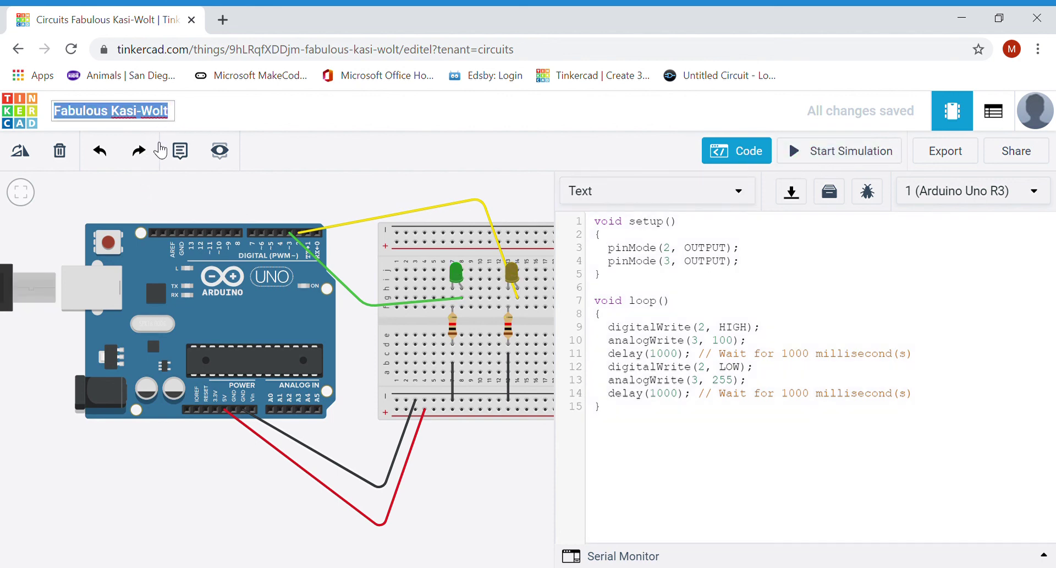
text(Two )
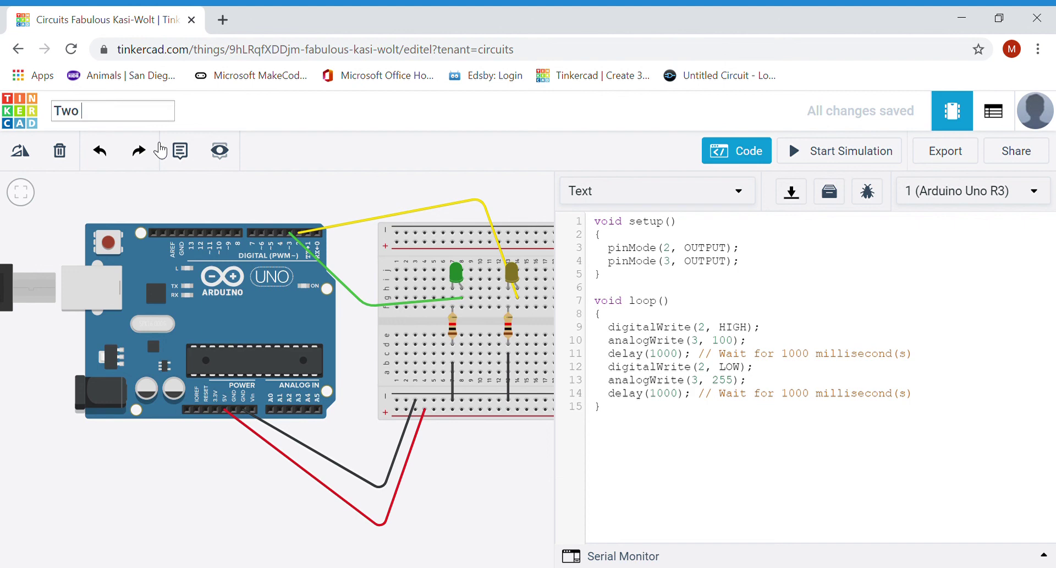
text(LED E)
key(BackSpace)
text(Sample with Aa)
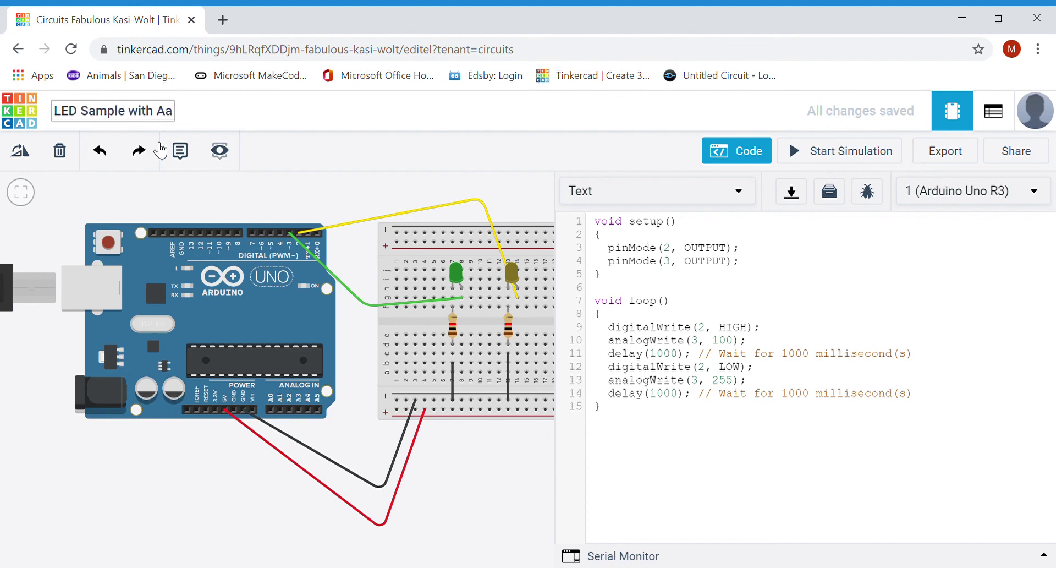
key(BackSpace)
text(ru)
key(BackSpace)
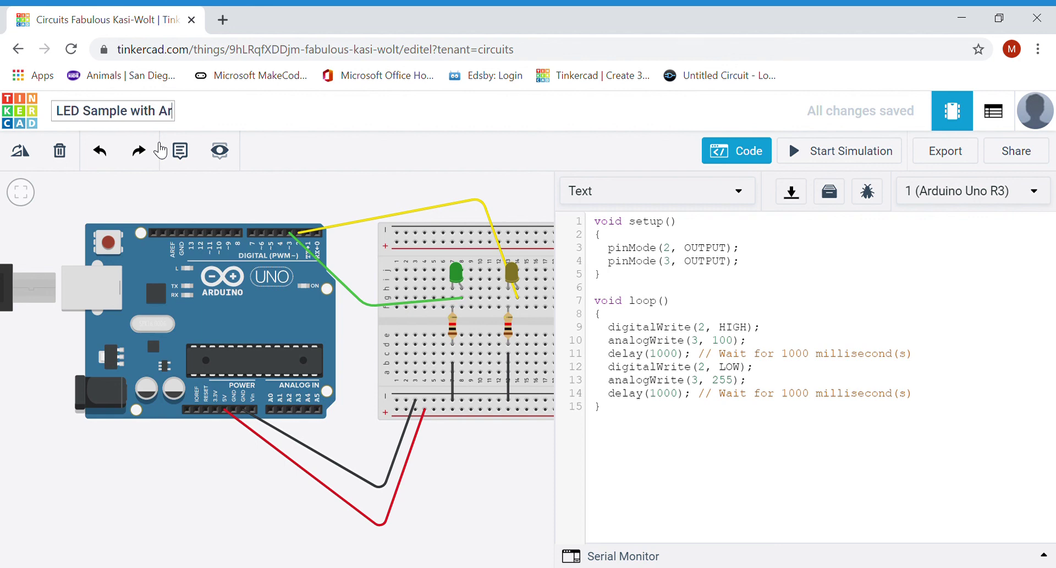
text(duino)
key(Return)
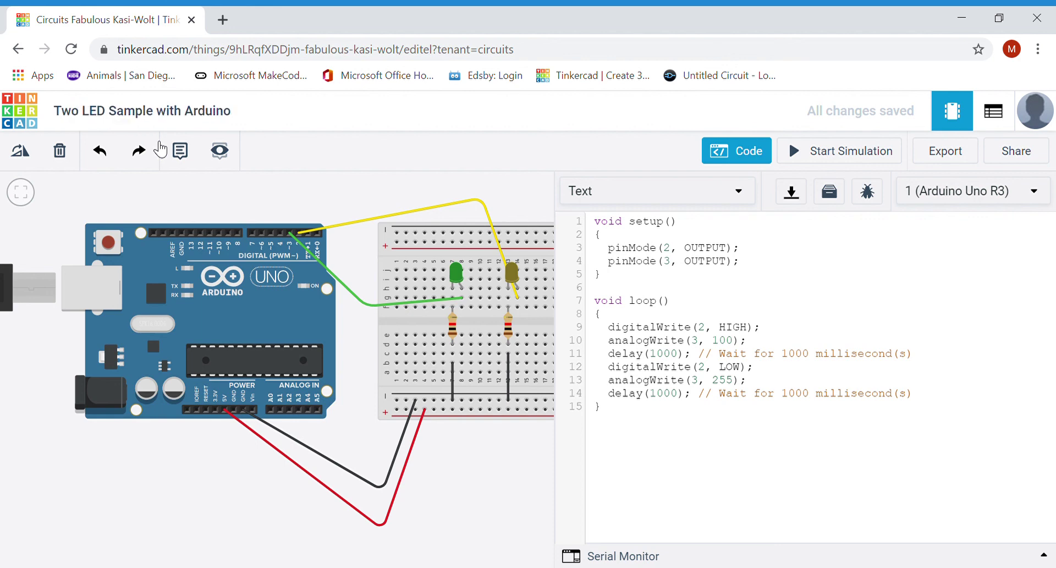